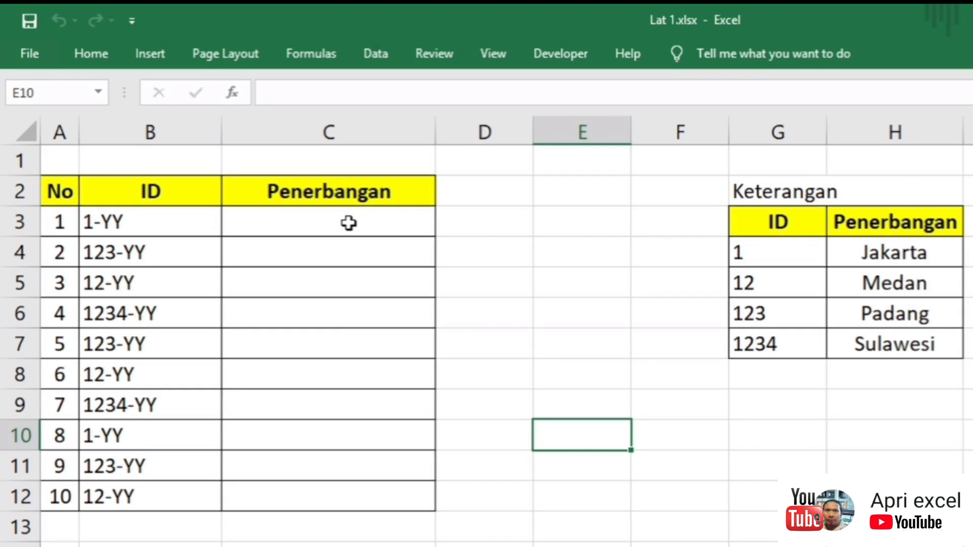
# Step: Enter =FIND("-";B3) in D3 to get the dash position 2 for ID 1-YY
pyautogui.click(486, 223)
pyautogui.write('=')
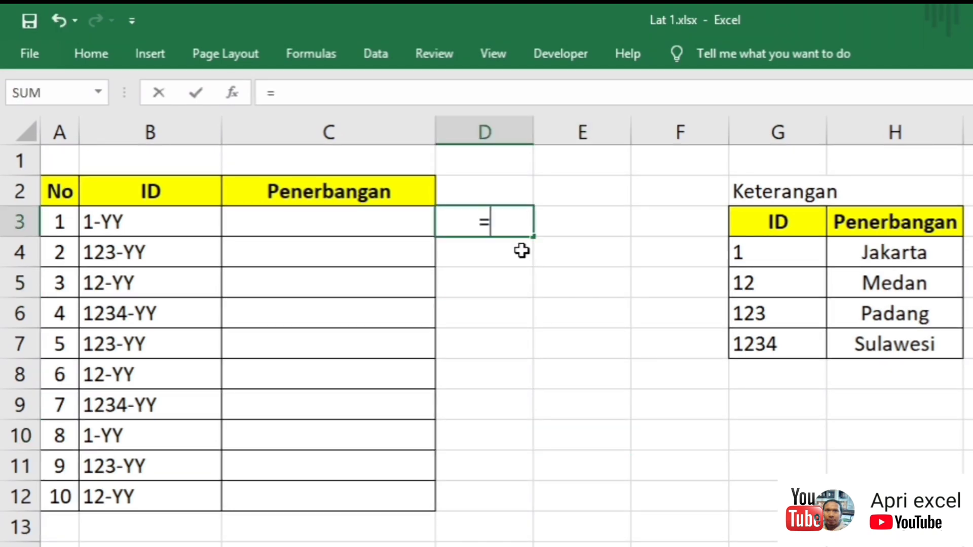
pyautogui.write('find')
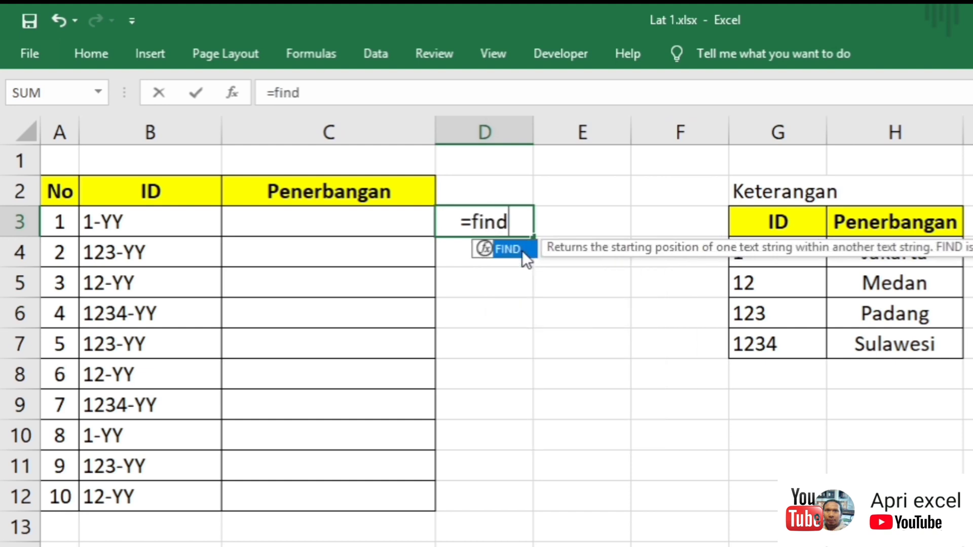
pyautogui.write('(')
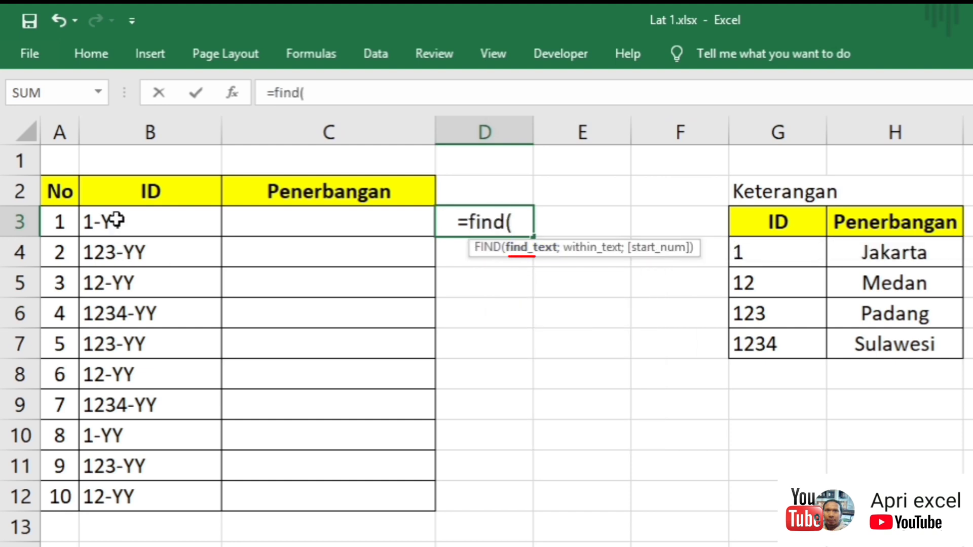
pyautogui.write('"-"')
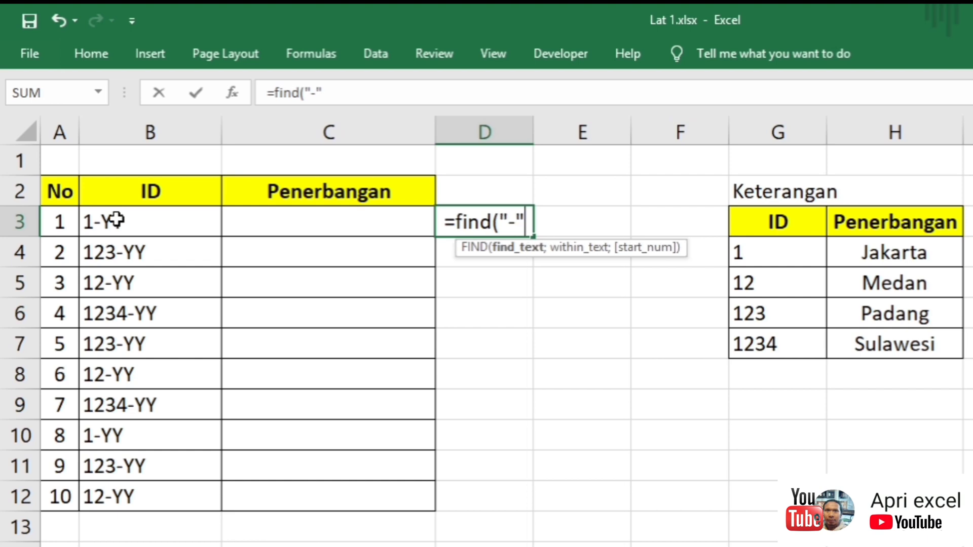
pyautogui.write(';')
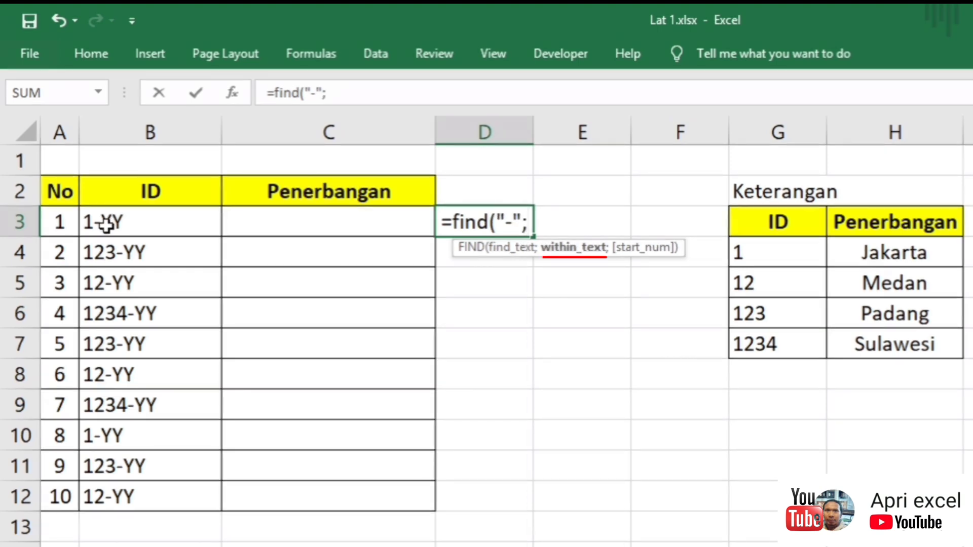
pyautogui.click(105, 225)
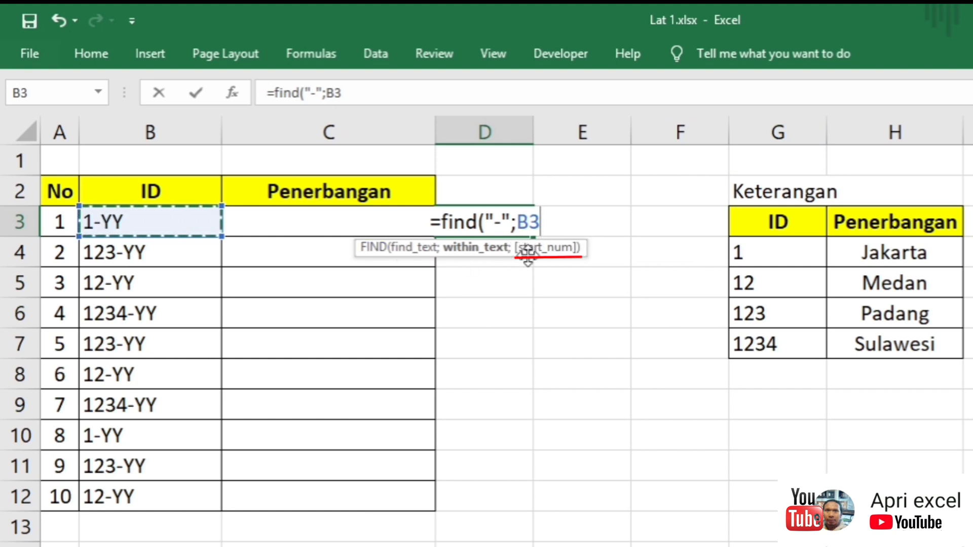
pyautogui.write(')')
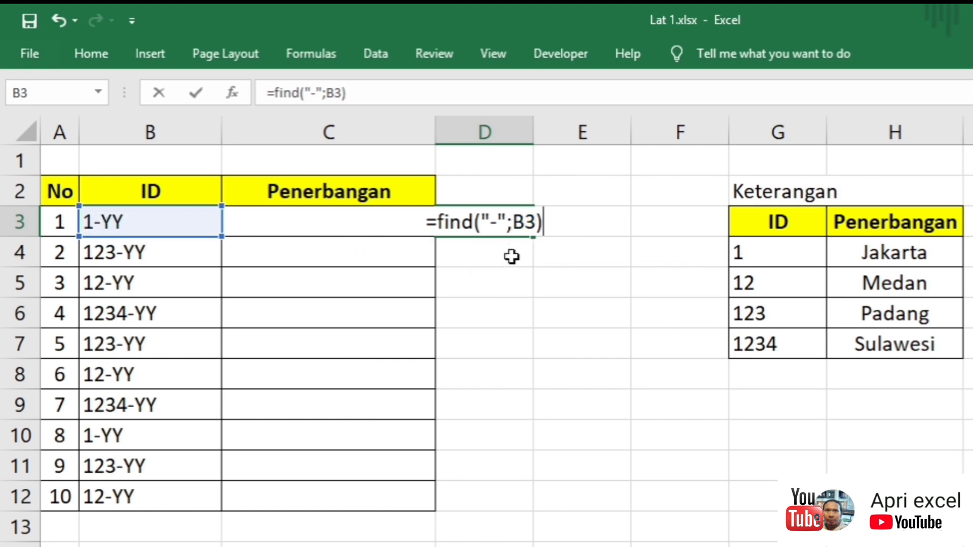
pyautogui.press('Return')
pyautogui.click(582, 221)
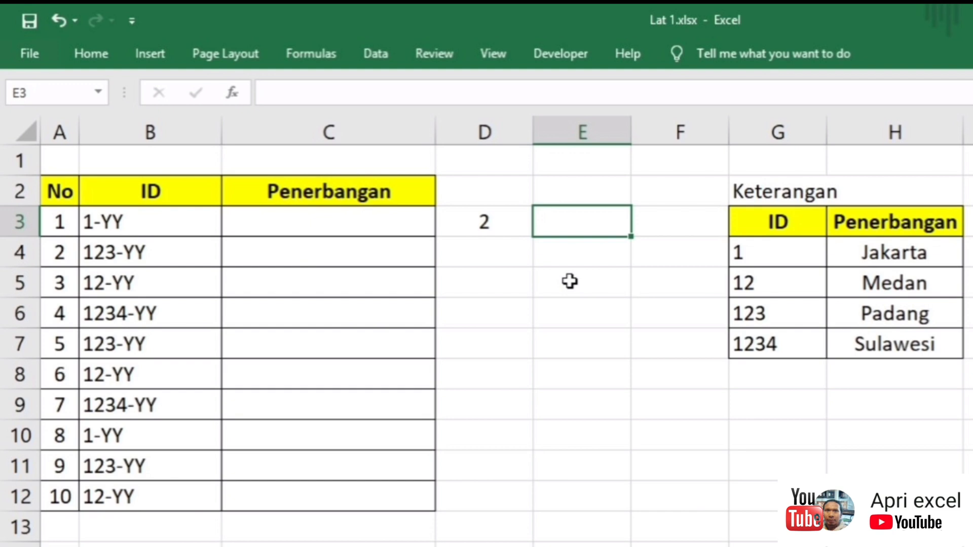
# Step: Enter =LEFT(B3;D3) in E3, returning '1-' from ID 1-YY
pyautogui.write('=')
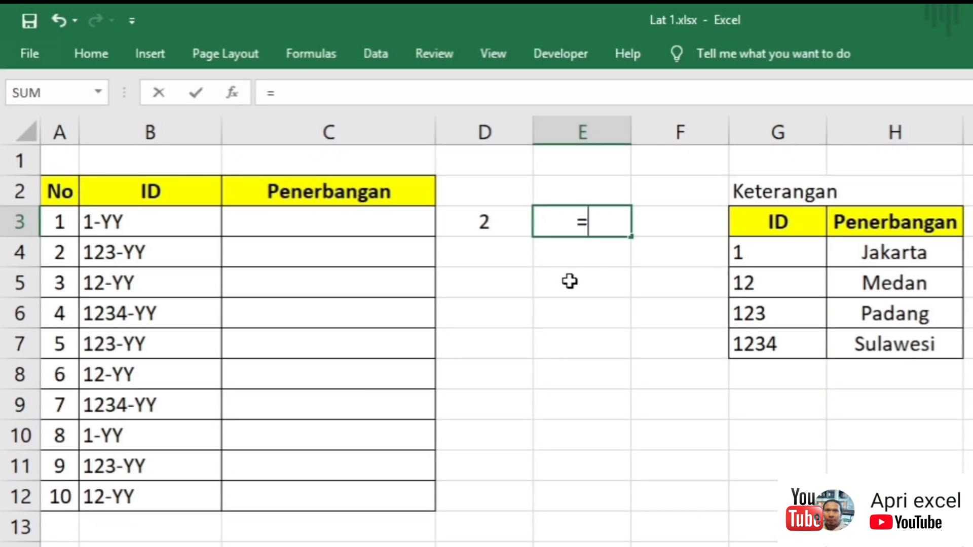
pyautogui.write('left')
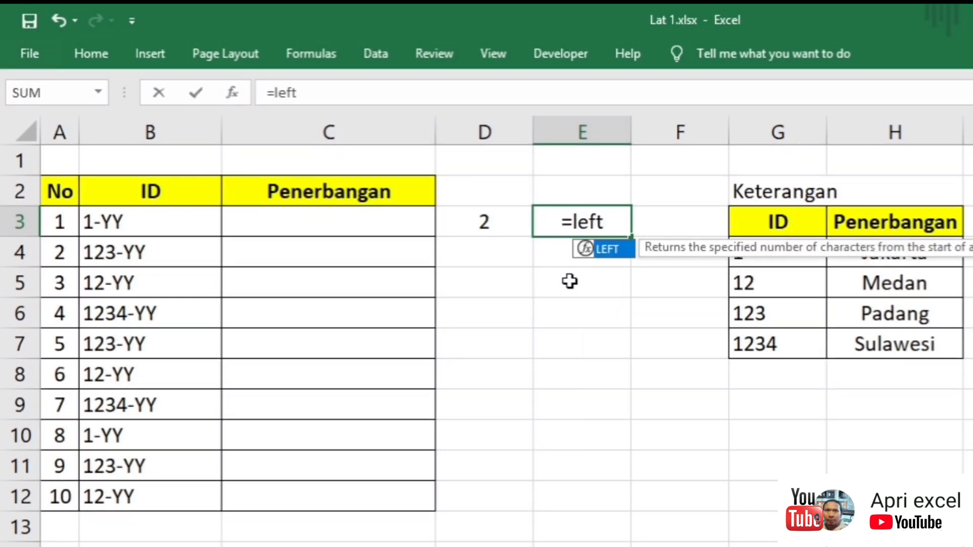
pyautogui.write('(')
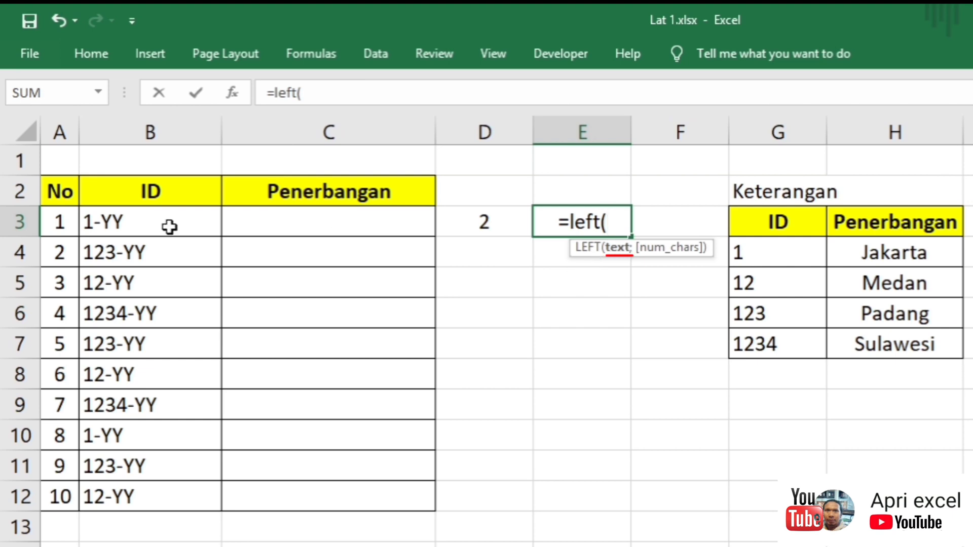
pyautogui.click(169, 224)
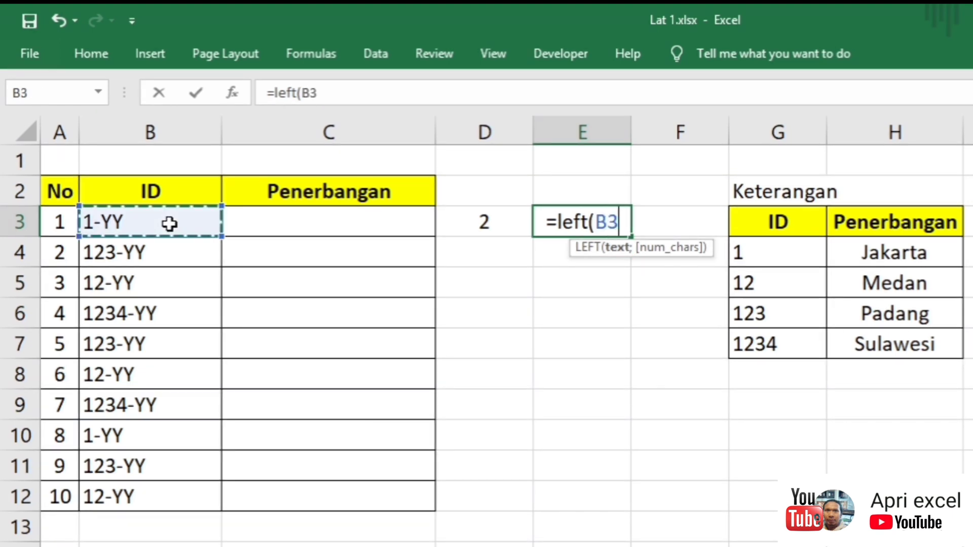
pyautogui.write(';')
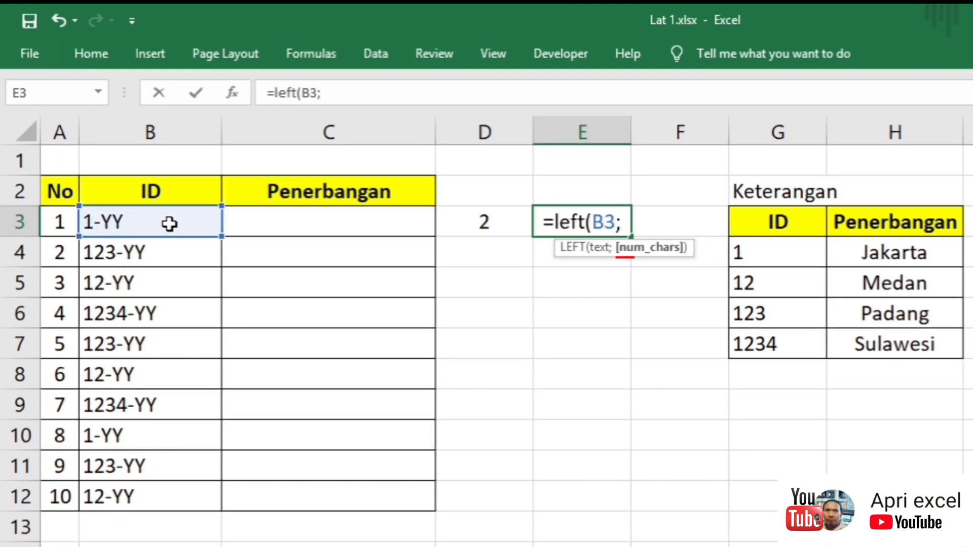
pyautogui.click(499, 225)
pyautogui.write(')')
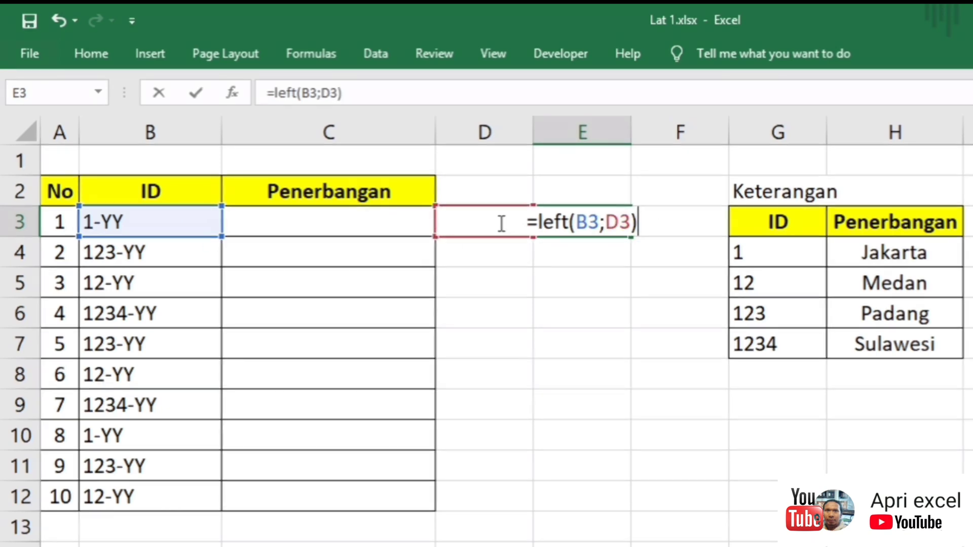
pyautogui.press('Return')
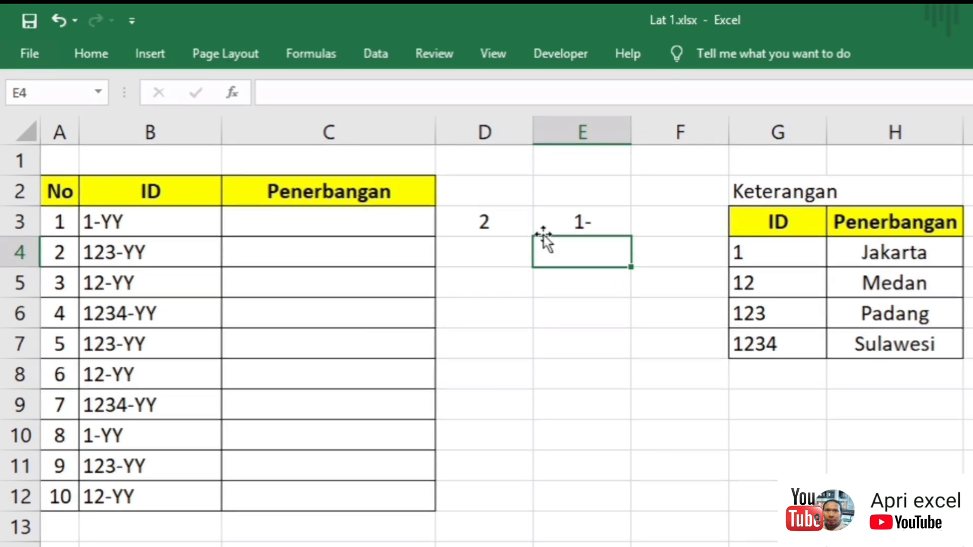
# Step: Append -1 to D3's FIND formula and fill both helper formulas down to row 12
pyautogui.doubleClick(482, 222)
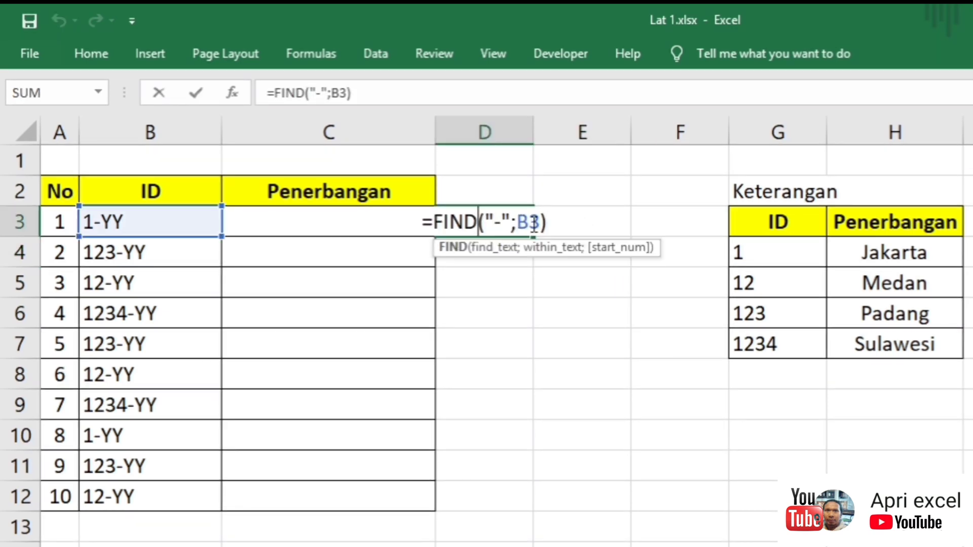
pyautogui.write('-1')
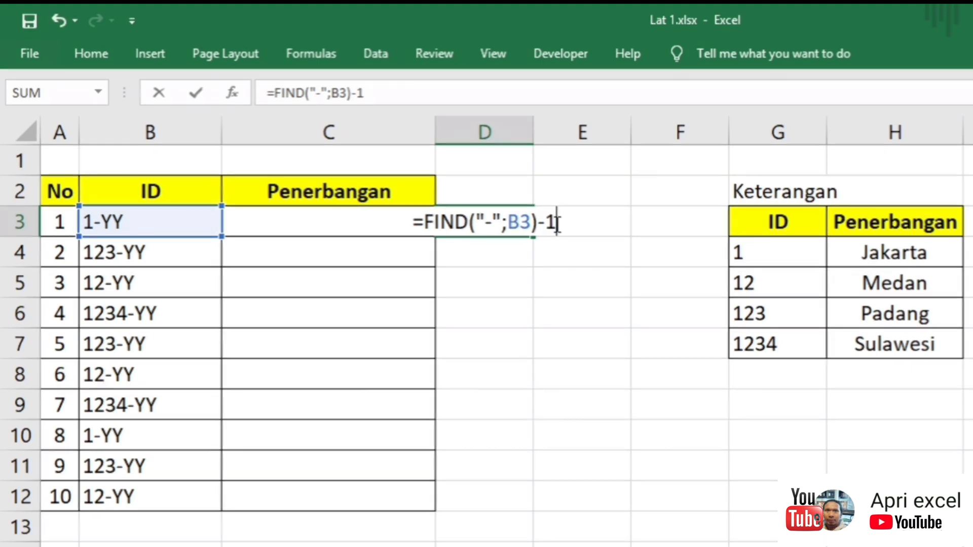
pyautogui.press('Return')
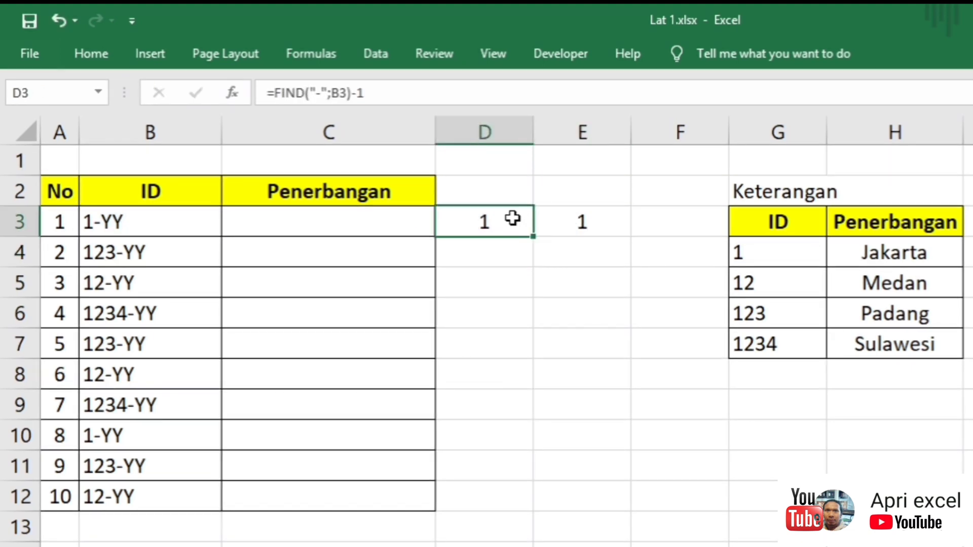
pyautogui.moveTo(512, 216); pyautogui.dragTo(571, 223)
pyautogui.moveTo(633, 237); pyautogui.dragTo(618, 511)
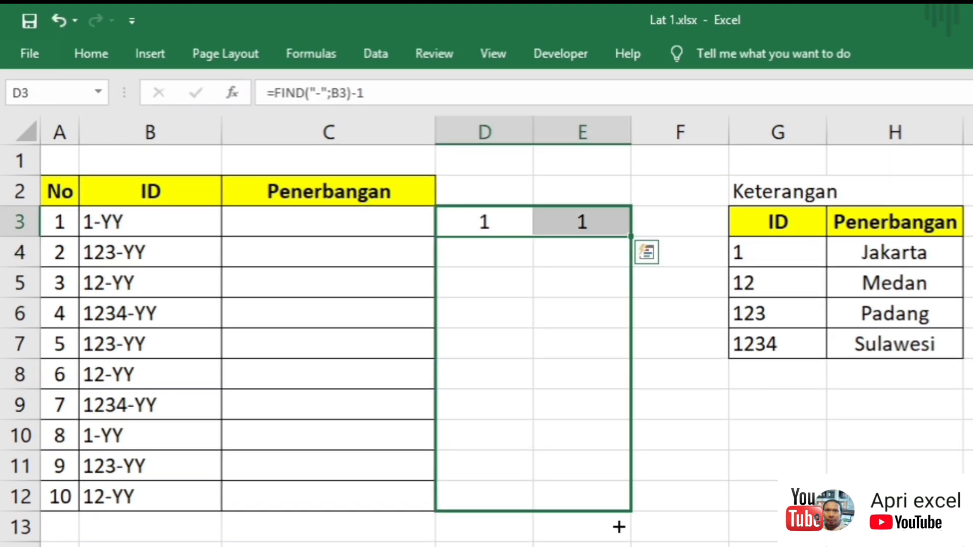
pyautogui.click(499, 453)
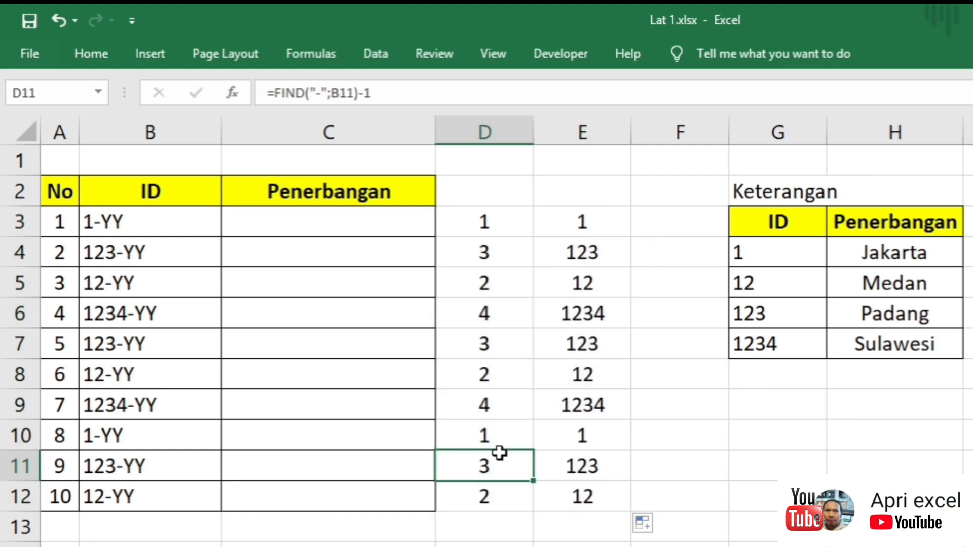
pyautogui.click(554, 203)
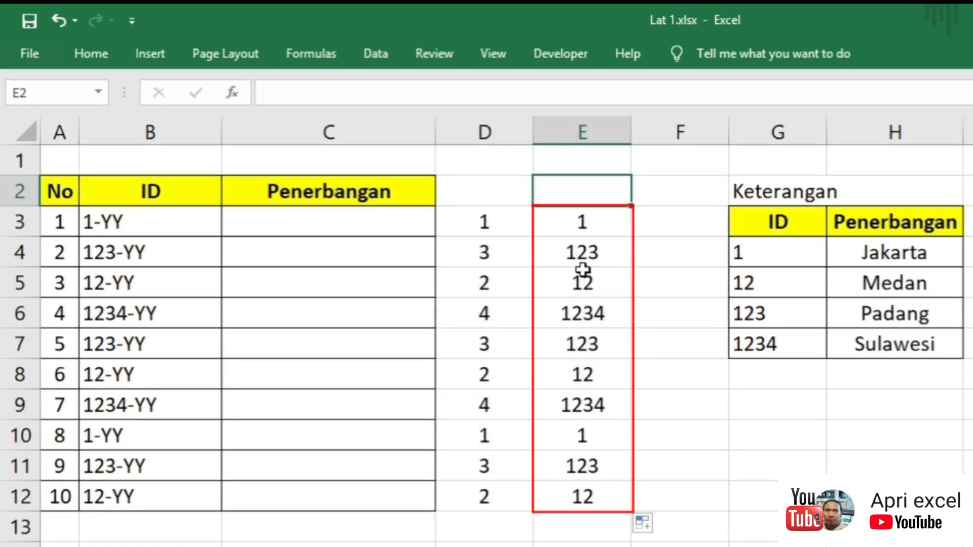
# Step: Replace the D3 reference in E3 with FIND("-";B3)-1, giving =LEFT(B3;FIND("-";B3)-1)
pyautogui.click(496, 222)
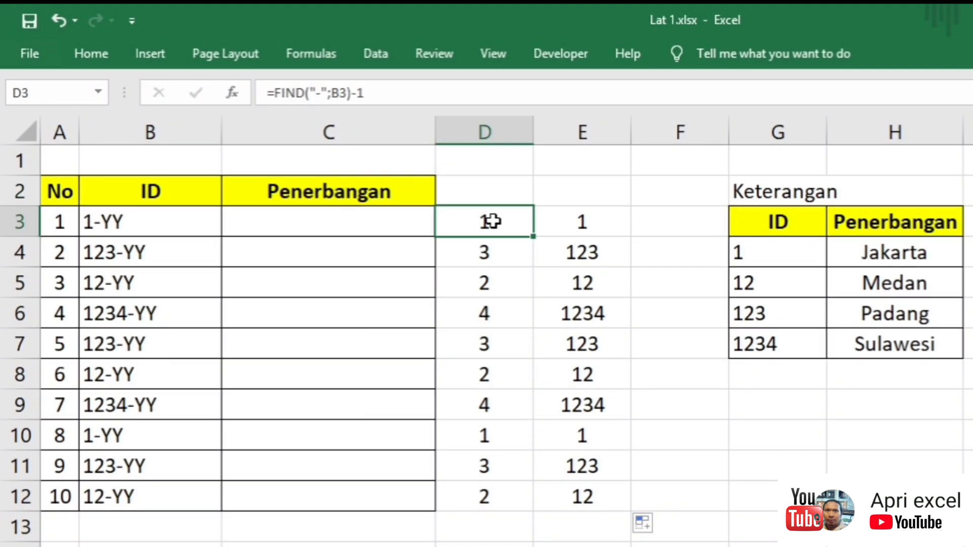
pyautogui.moveTo(401, 93); pyautogui.dragTo(272, 96)
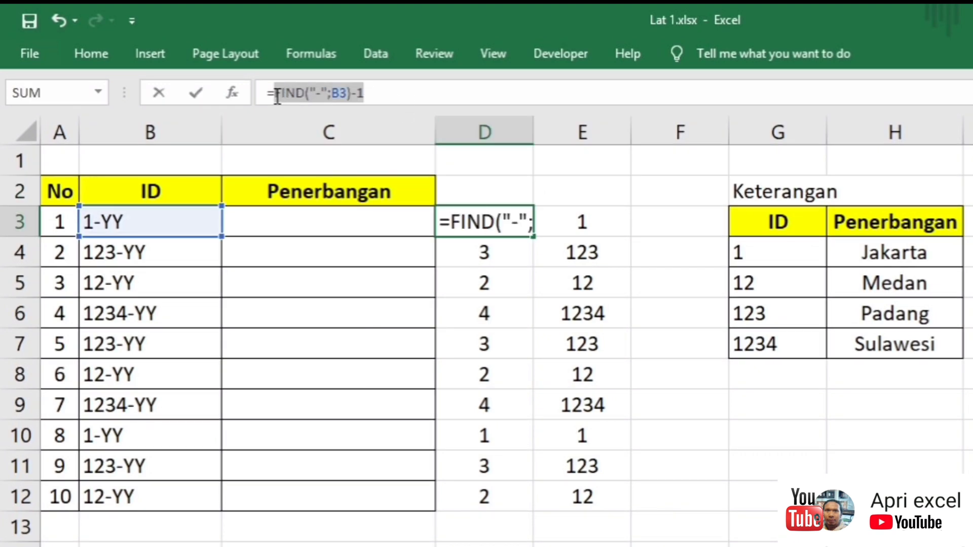
pyautogui.hotkey('ctrl', 'x')
pyautogui.click(591, 226)
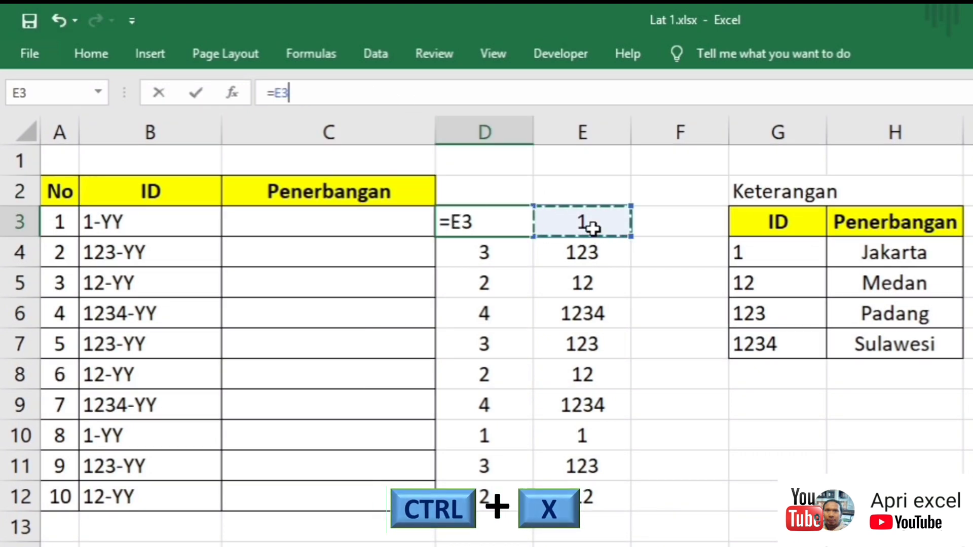
pyautogui.press('Escape')
pyautogui.doubleClick(593, 222)
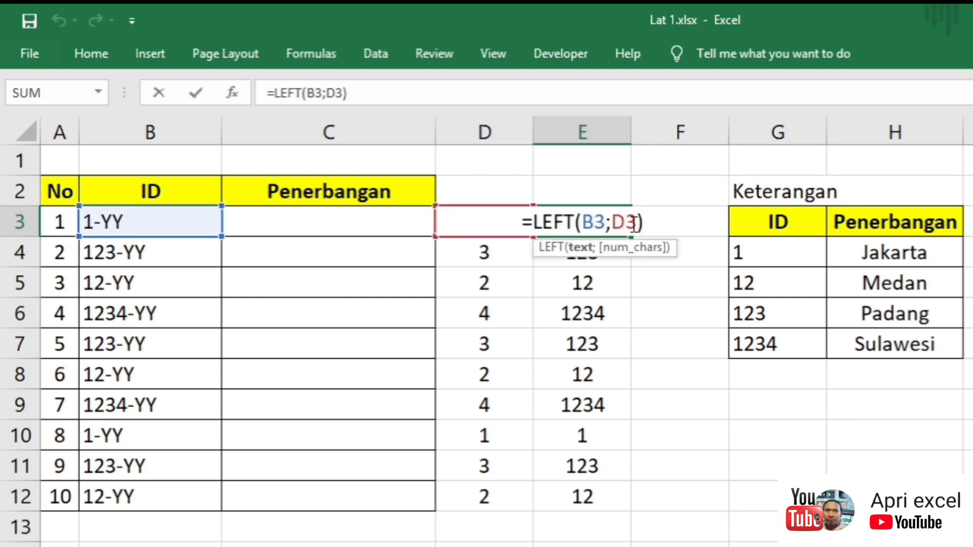
pyautogui.moveTo(637, 222); pyautogui.dragTo(617, 221)
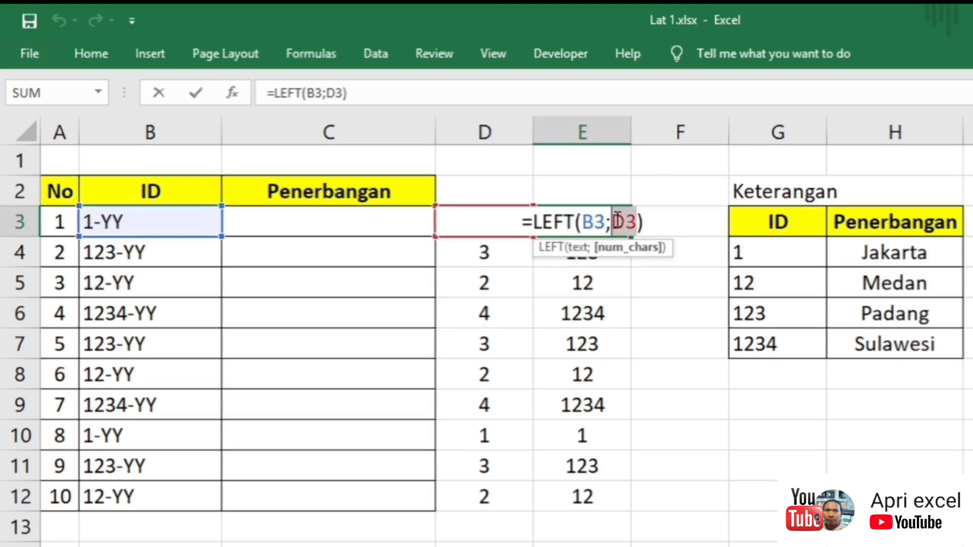
pyautogui.hotkey('ctrl', 'v')
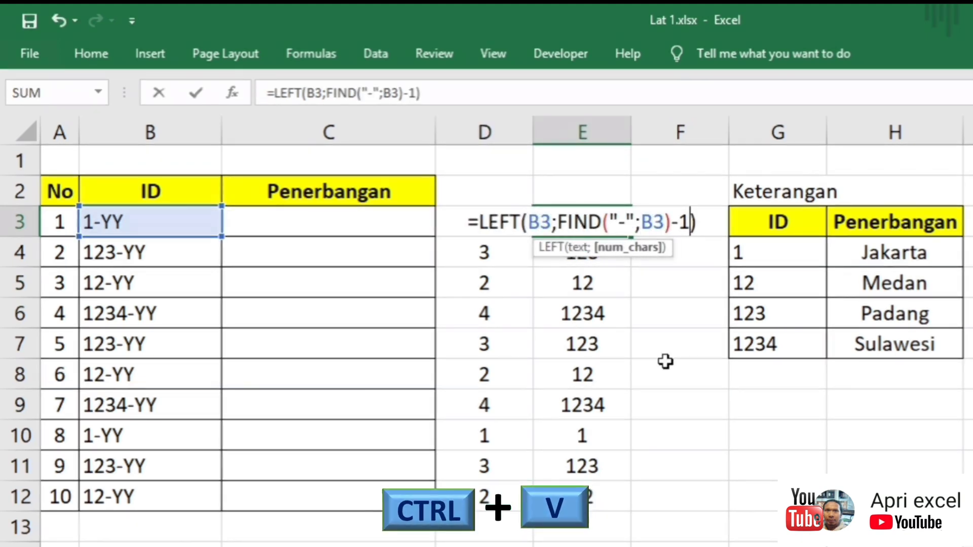
pyautogui.click(665, 362)
# Step: Fill E3's combined formula down to E12 and clear helper column D
pyautogui.click(611, 228)
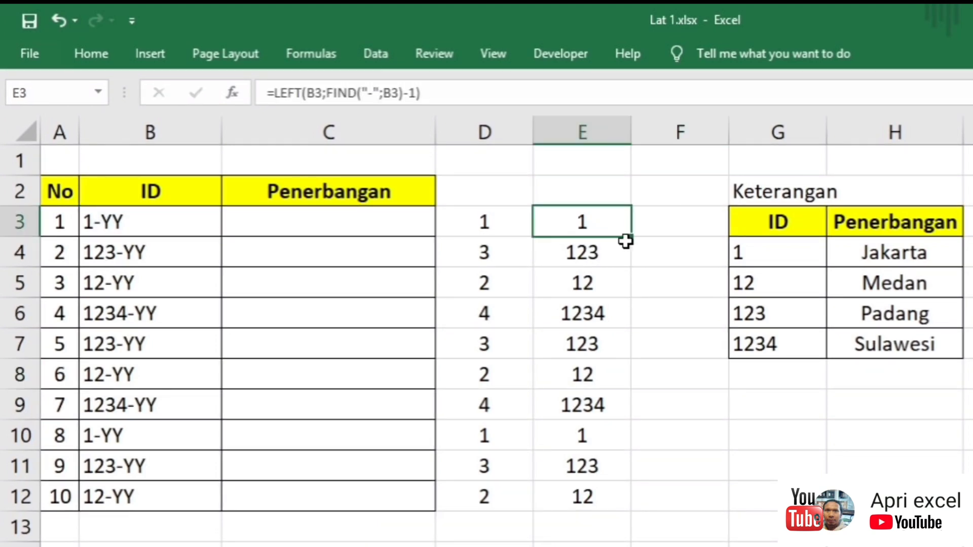
pyautogui.moveTo(630, 238); pyautogui.dragTo(601, 497)
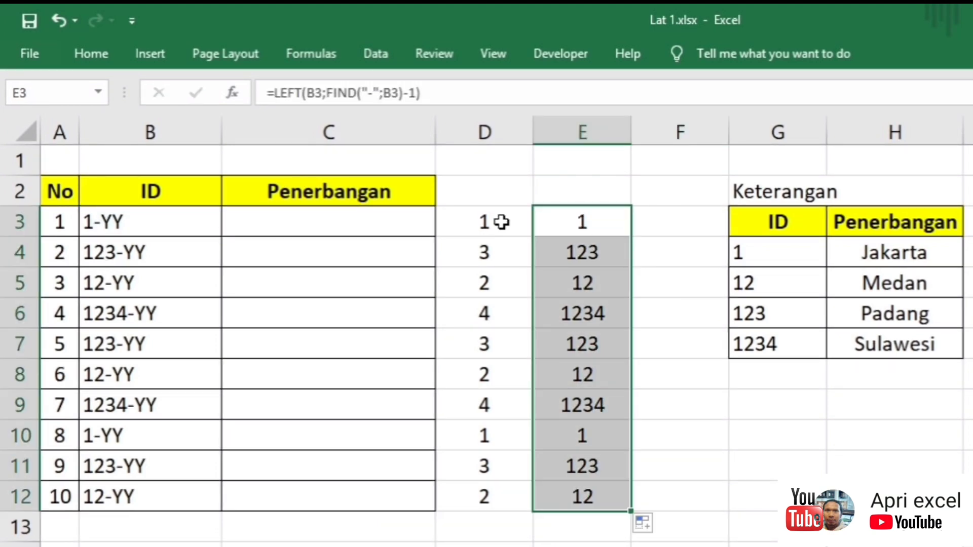
pyautogui.moveTo(500, 220)
pyautogui.mouseDown()
pyautogui.moveTo(472, 442)
pyautogui.moveTo(476, 490)
pyautogui.mouseUp()
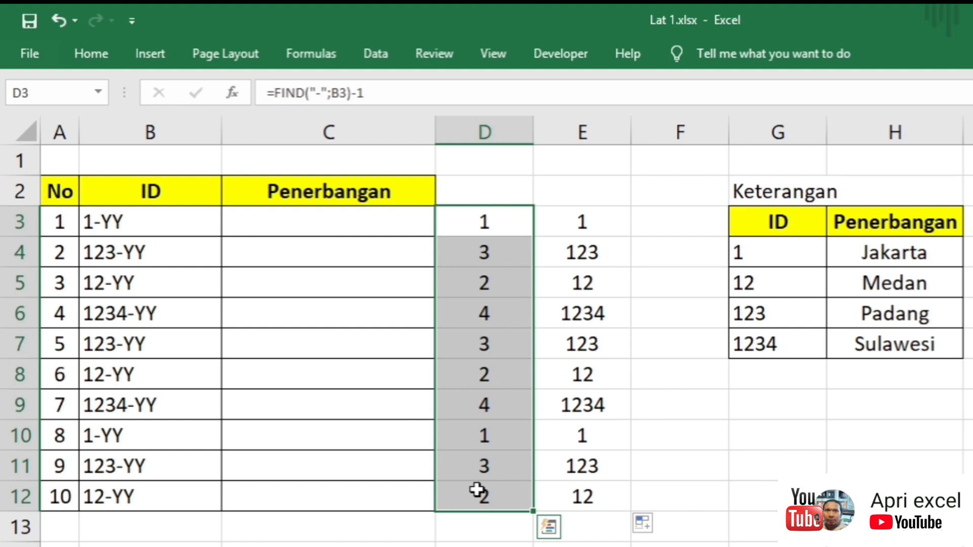
pyautogui.press('Delete')
pyautogui.press('Right')
pyautogui.press('Right')
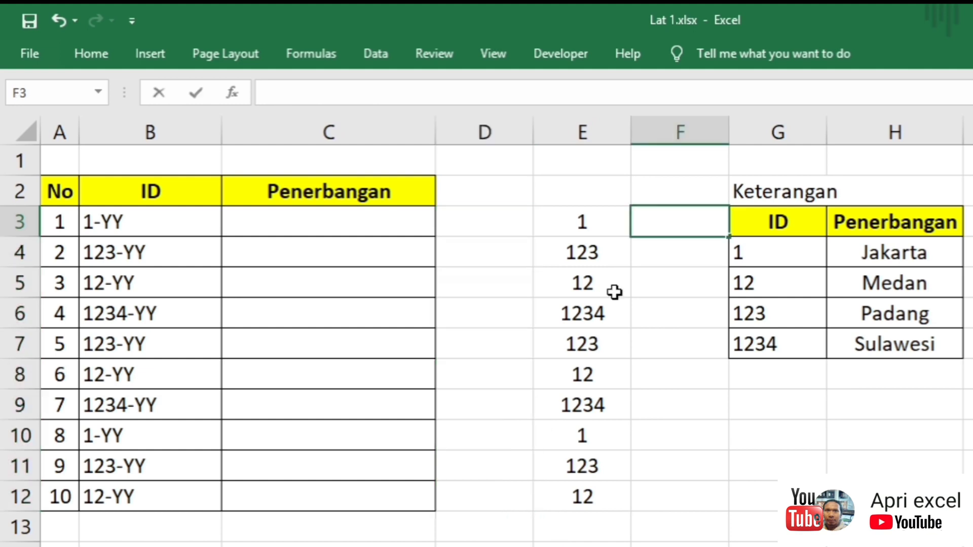
pyautogui.click(690, 306)
# Step: Enter =VLOOKUP(E3;$G$4:$H$7;2;0) in C3, looking up E3's number in the Keterangan table
pyautogui.click(340, 226)
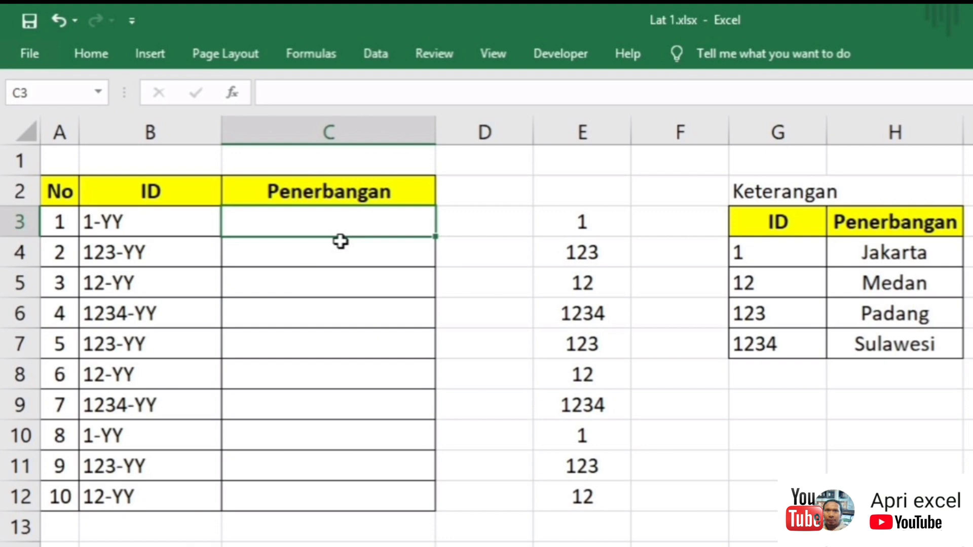
pyautogui.write('=vl')
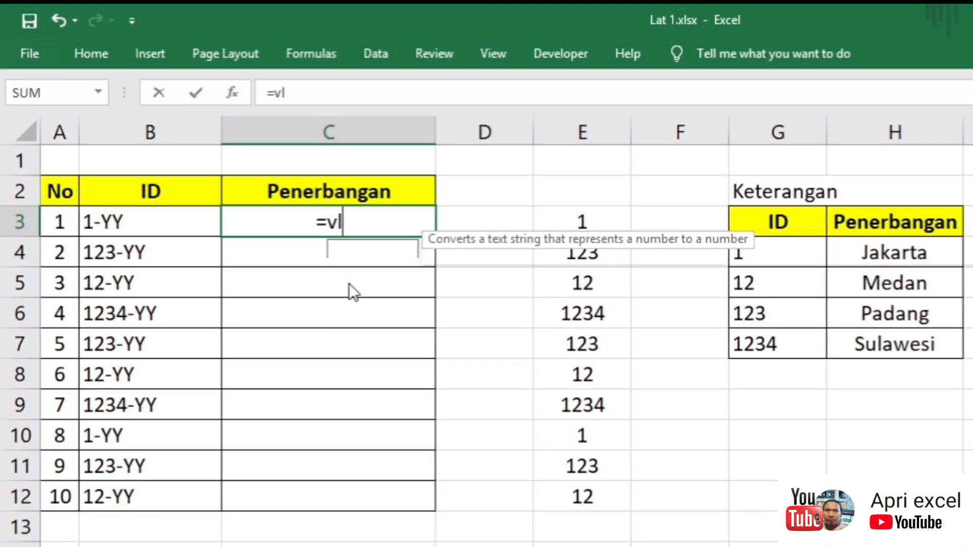
pyautogui.write('ookup')
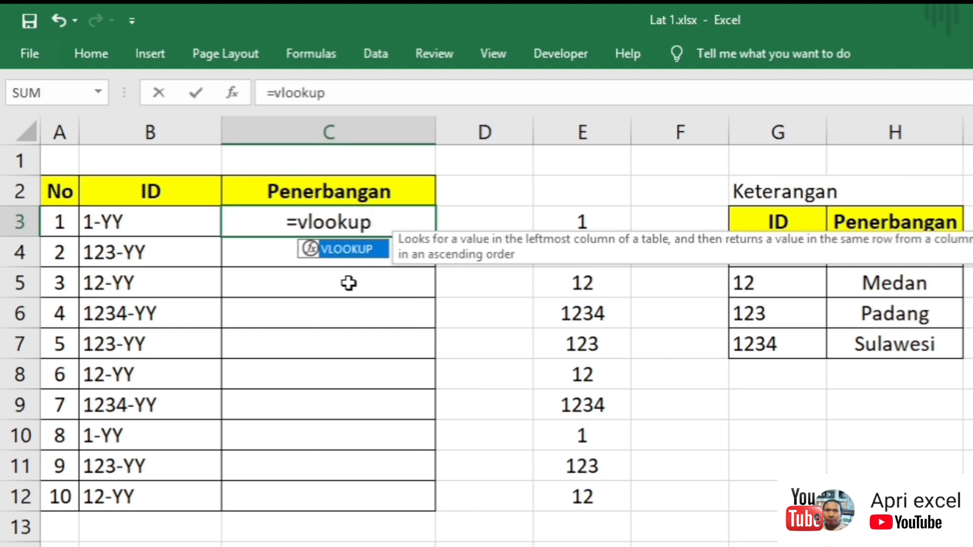
pyautogui.write('(')
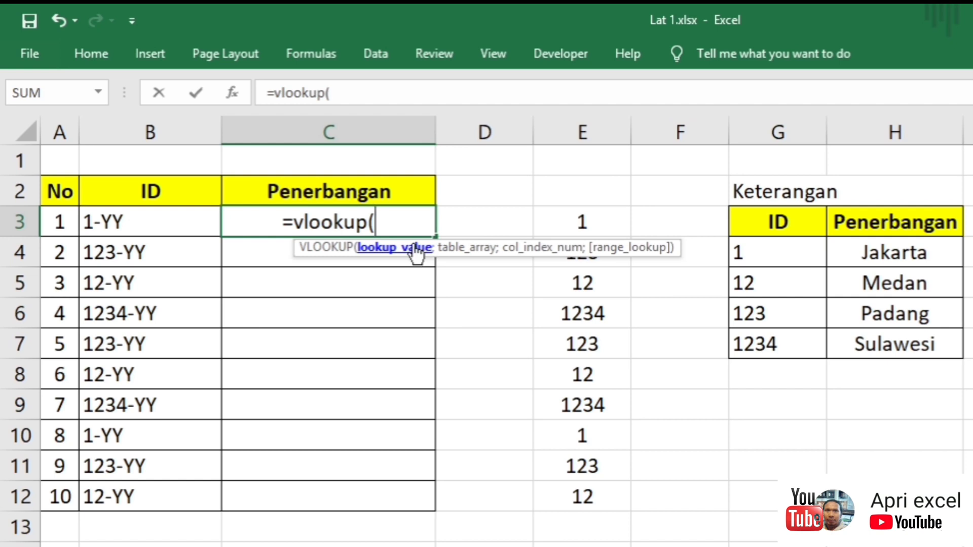
pyautogui.click(563, 215)
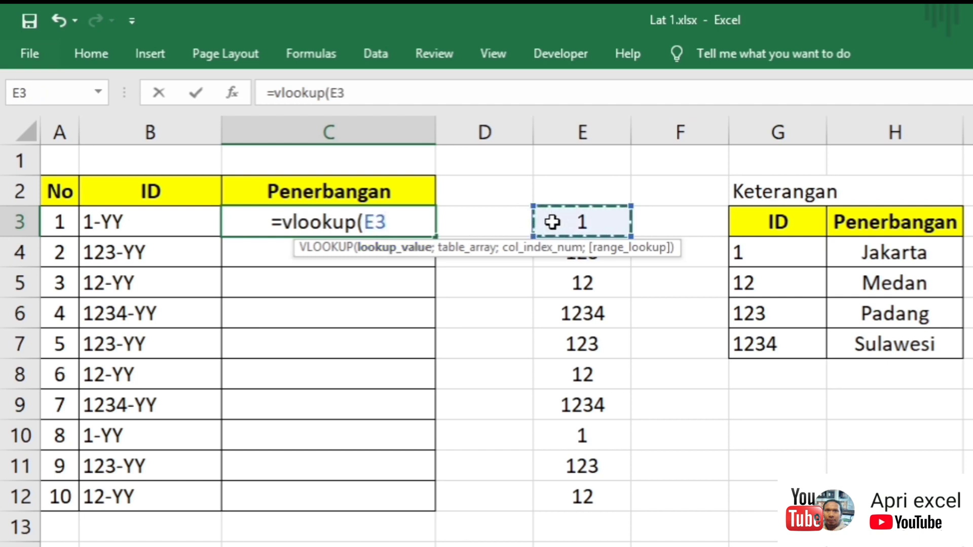
pyautogui.write(';')
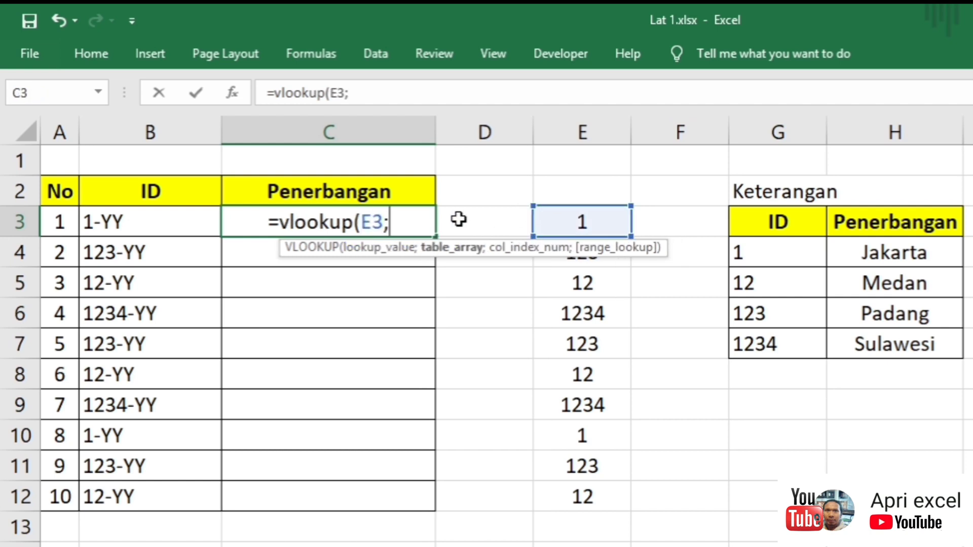
pyautogui.moveTo(771, 245); pyautogui.dragTo(849, 330)
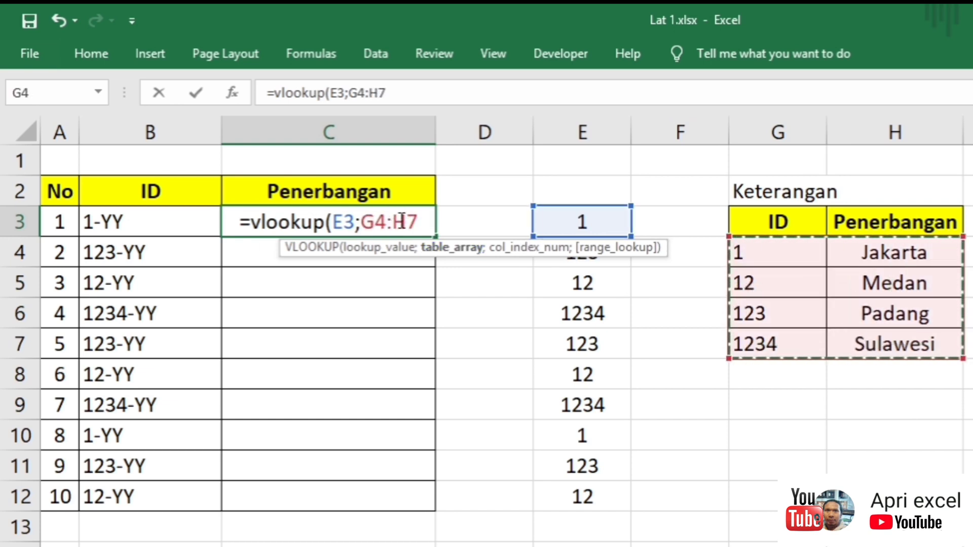
pyautogui.moveTo(417, 223); pyautogui.dragTo(365, 225)
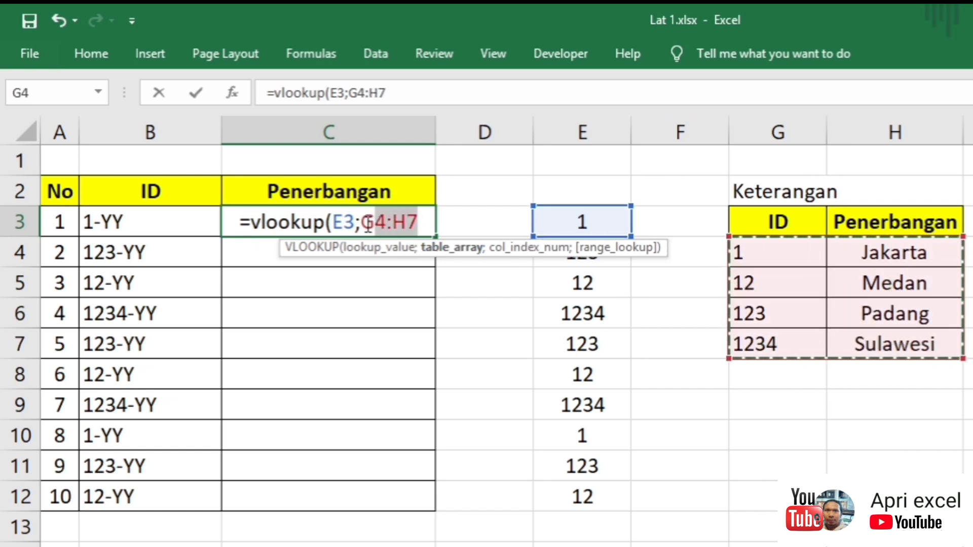
pyautogui.press('F4')
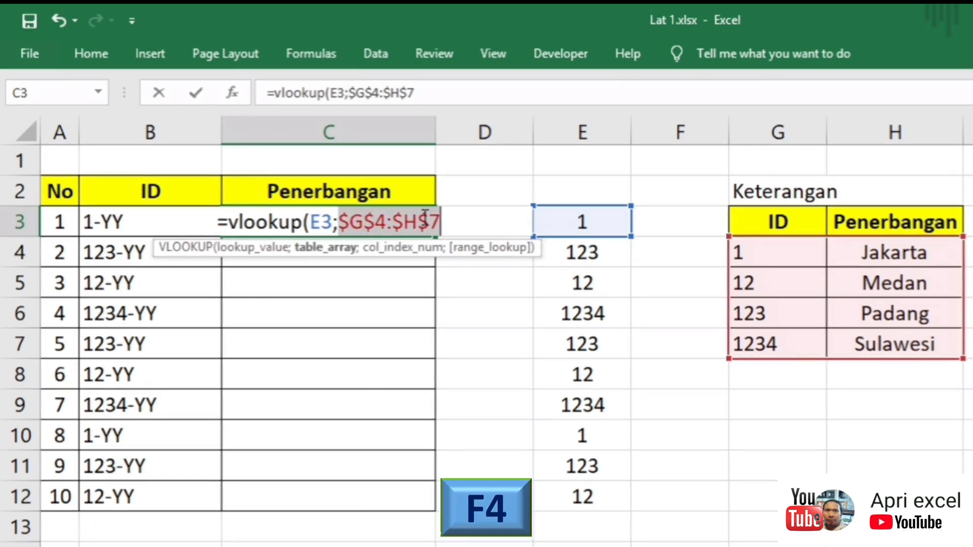
pyautogui.write(';')
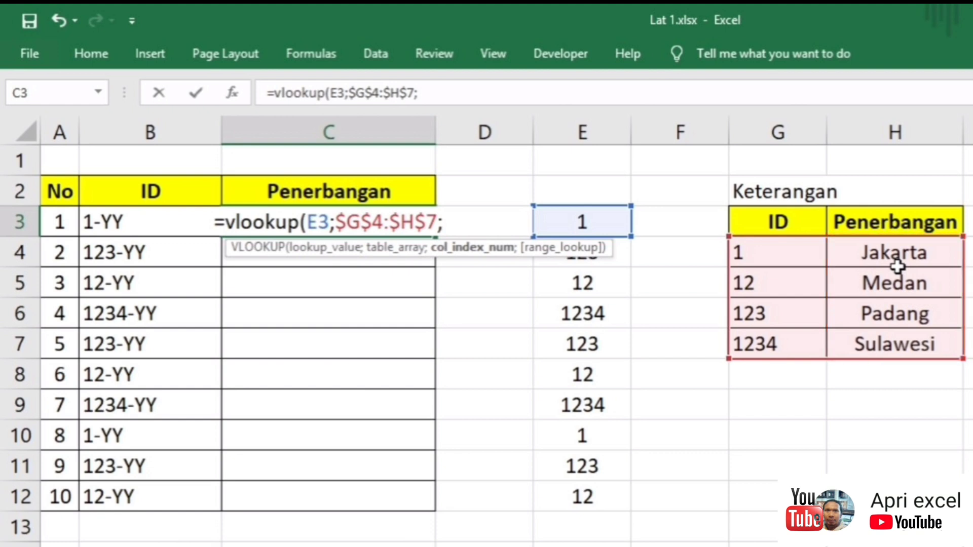
pyautogui.write('2')
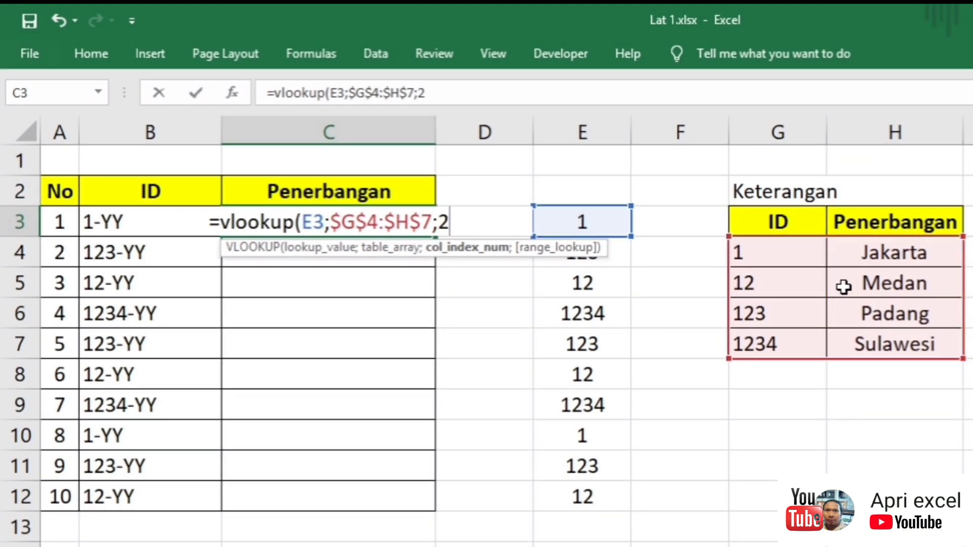
pyautogui.write(';')
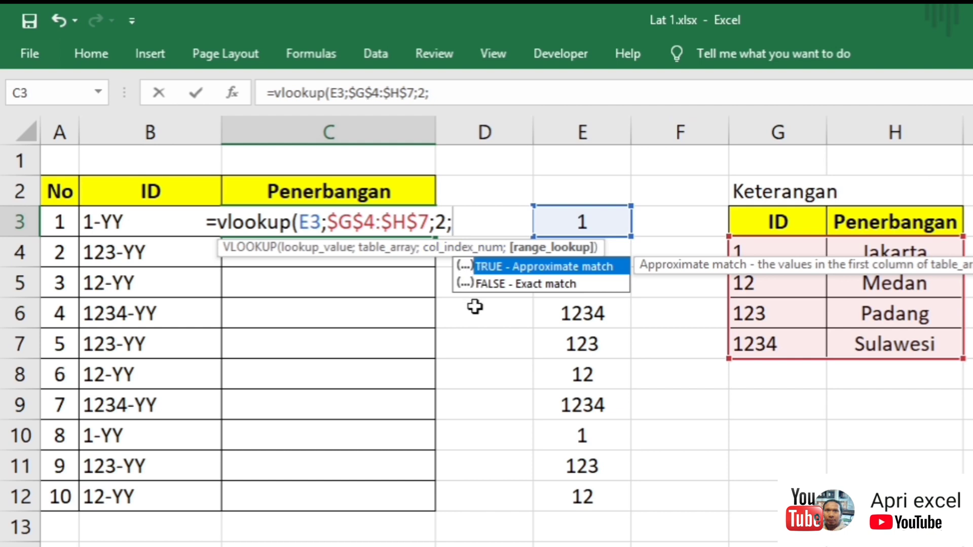
pyautogui.write('0')
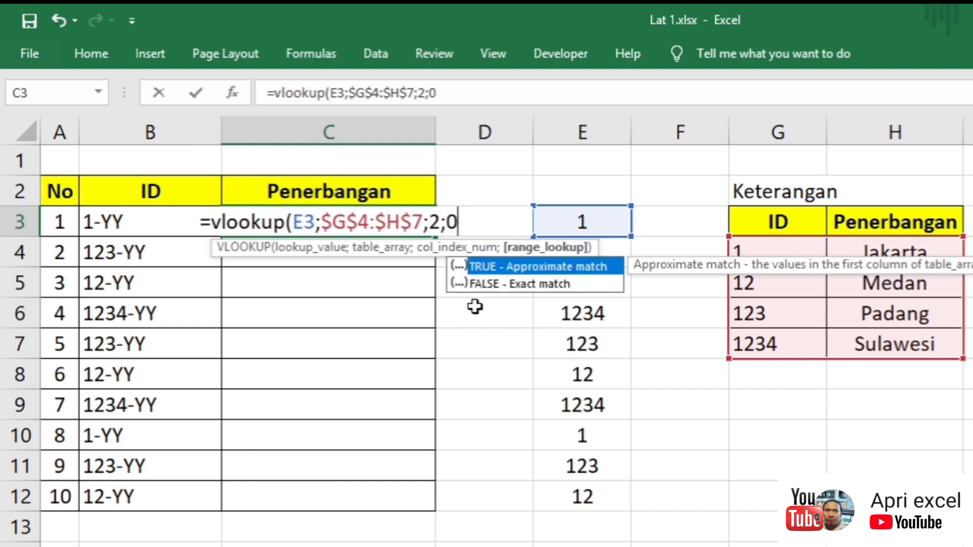
pyautogui.write(')')
pyautogui.press('Return')
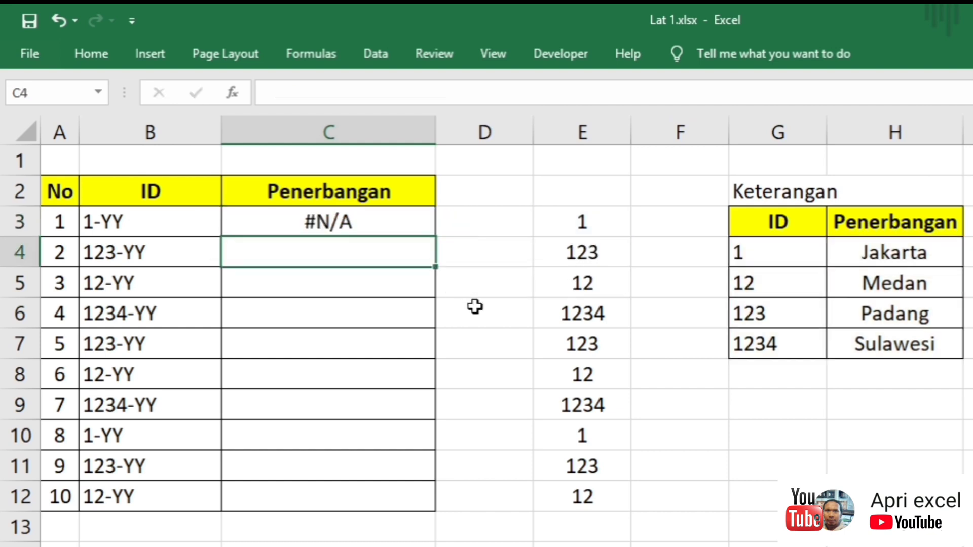
pyautogui.click(344, 222)
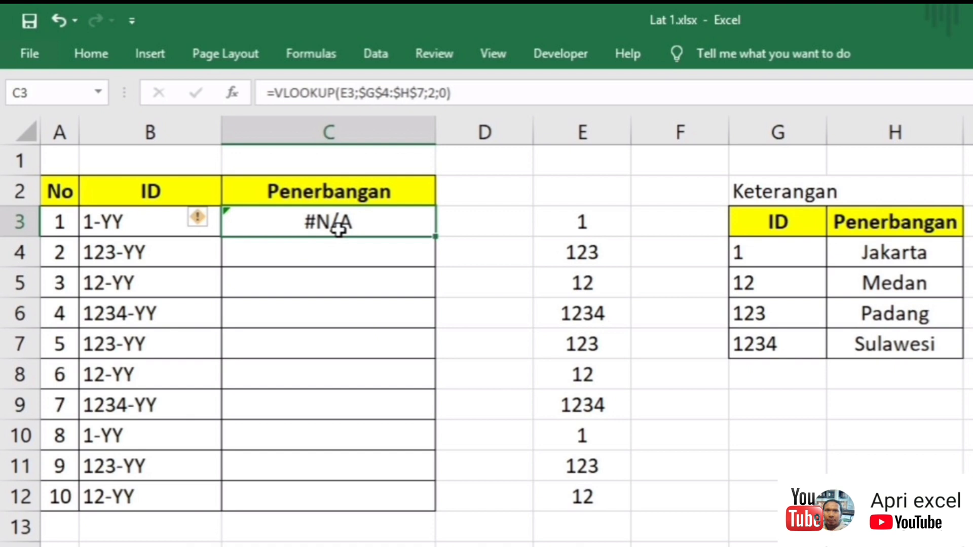
pyautogui.click(566, 211)
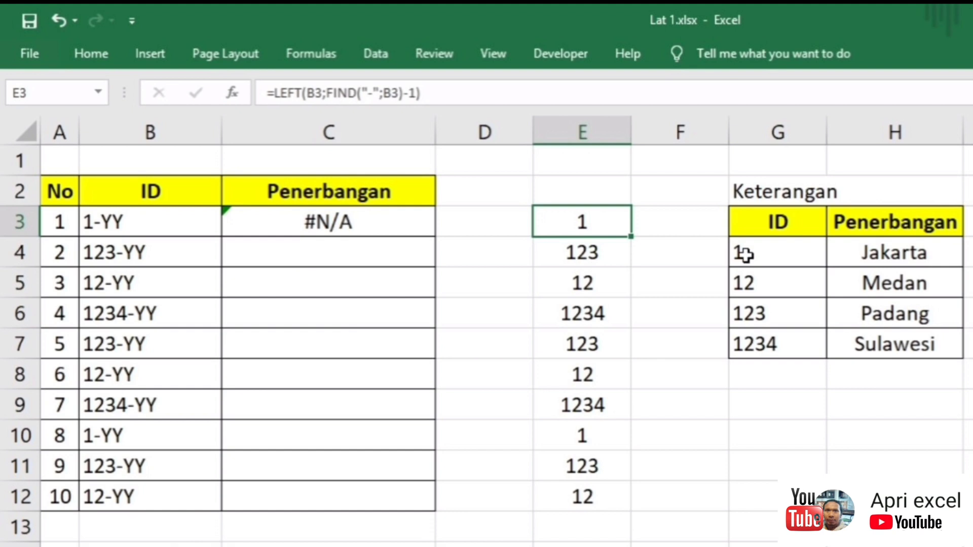
# Step: Re-enter the Keterangan IDs 1, 12 and 123 in G4:G6 as text
pyautogui.click(738, 410)
pyautogui.doubleClick(740, 252)
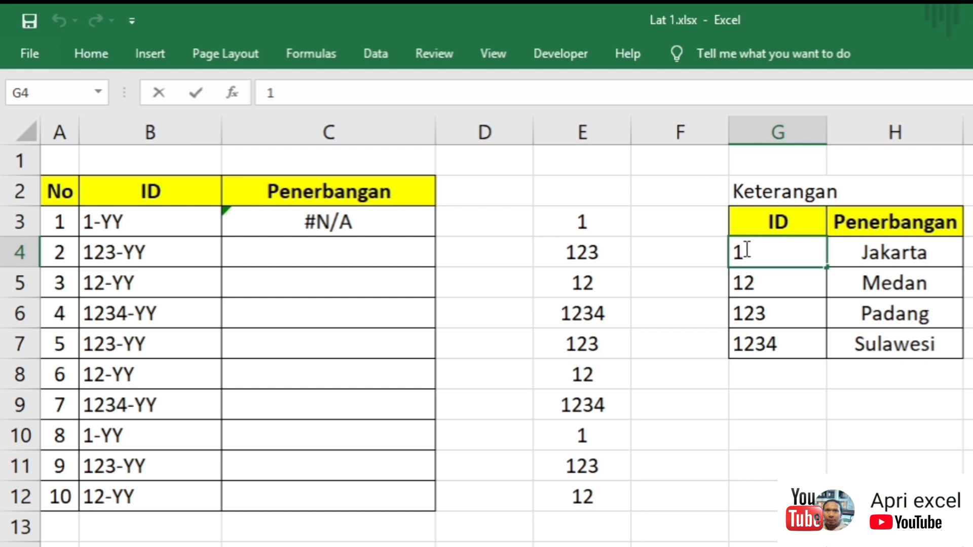
pyautogui.press('Return')
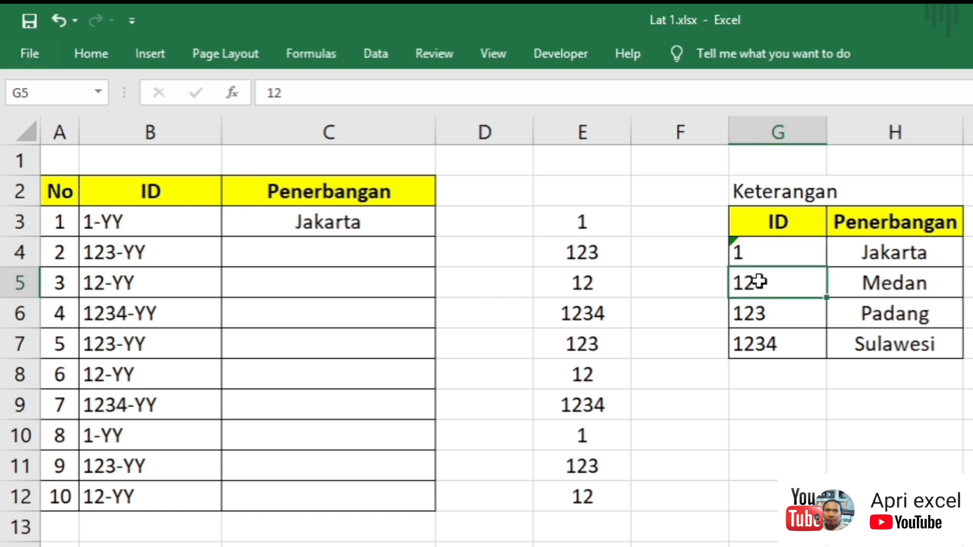
pyautogui.doubleClick(736, 282)
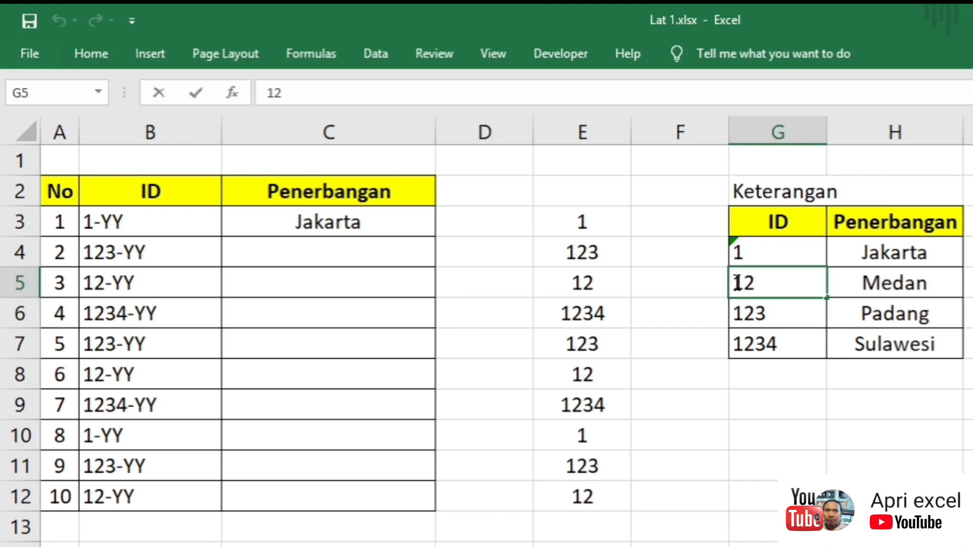
pyautogui.press('Return')
pyautogui.doubleClick(734, 282)
pyautogui.write("'")
pyautogui.press('Return')
pyautogui.doubleClick(735, 312)
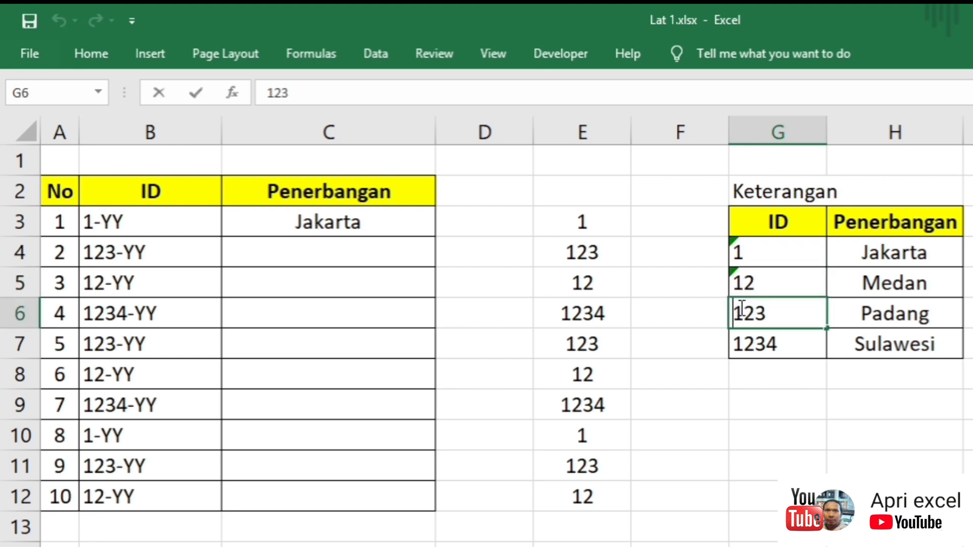
pyautogui.write("'")
pyautogui.press('Return')
# Step: Store 1234 in G7 as text and fill C3's lookup down to C12
pyautogui.doubleClick(737, 343)
pyautogui.write("'")
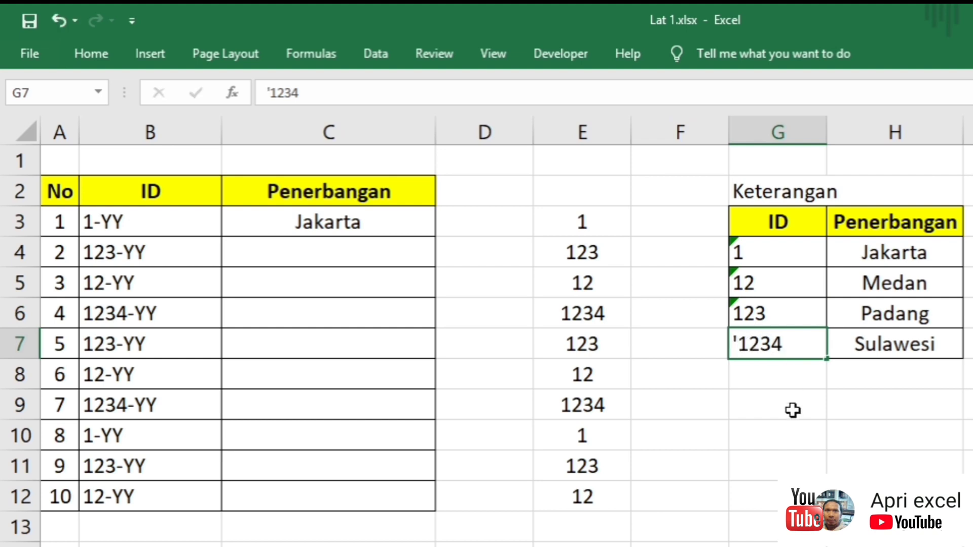
pyautogui.click(794, 408)
pyautogui.click(395, 223)
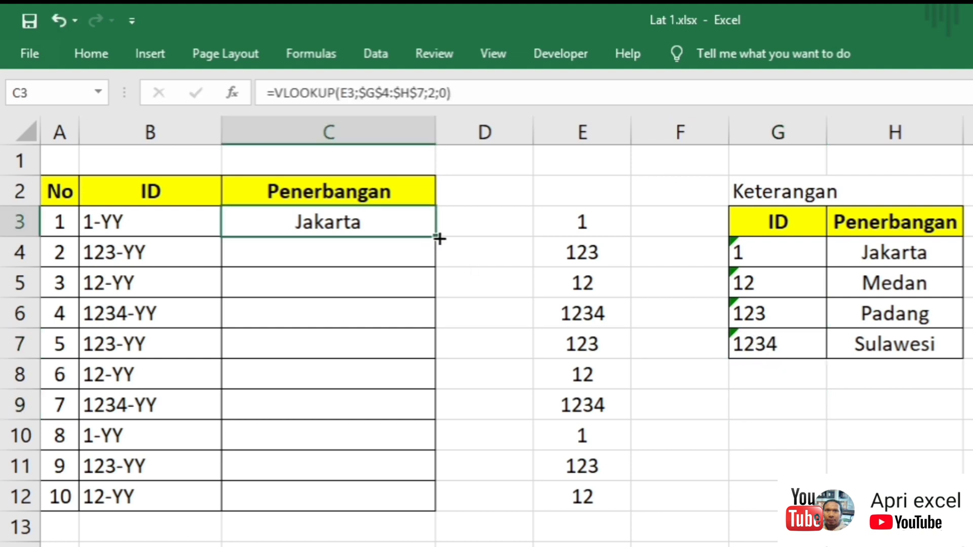
pyautogui.moveTo(436, 236); pyautogui.dragTo(458, 502)
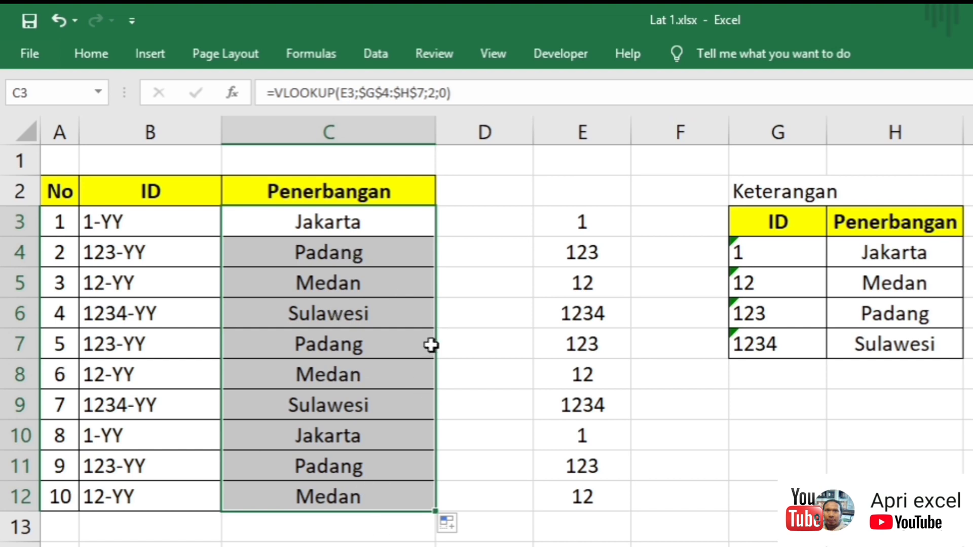
# Step: Undo the fill-down and text IDs, then change E3 to =VALUE(LEFT(B3;FIND("-";B3)-1))
pyautogui.hotkey('ctrl', 'z')
pyautogui.hotkey('ctrl', 'z')
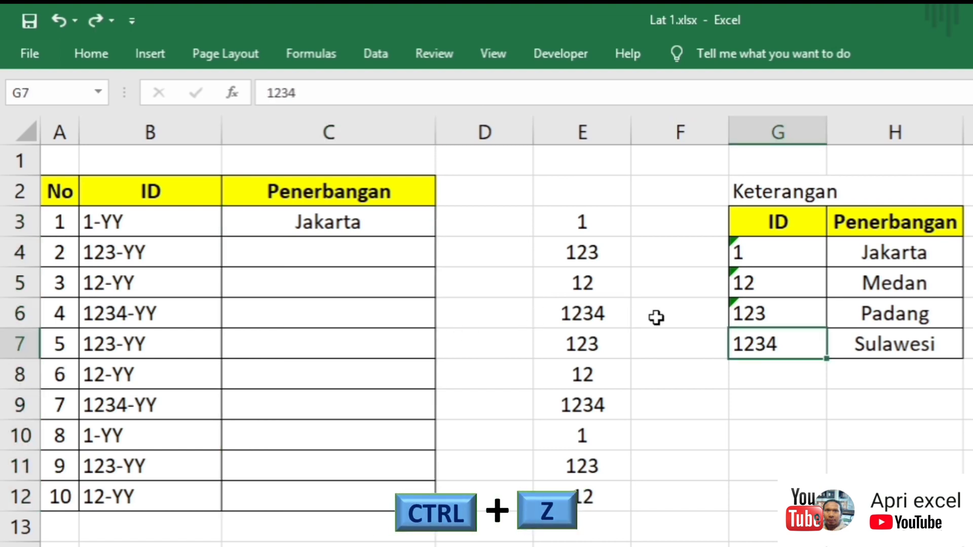
pyautogui.hotkey('ctrl', 'z')
pyautogui.hotkey('ctrl', 'z')
pyautogui.hotkey('ctrl', 'z')
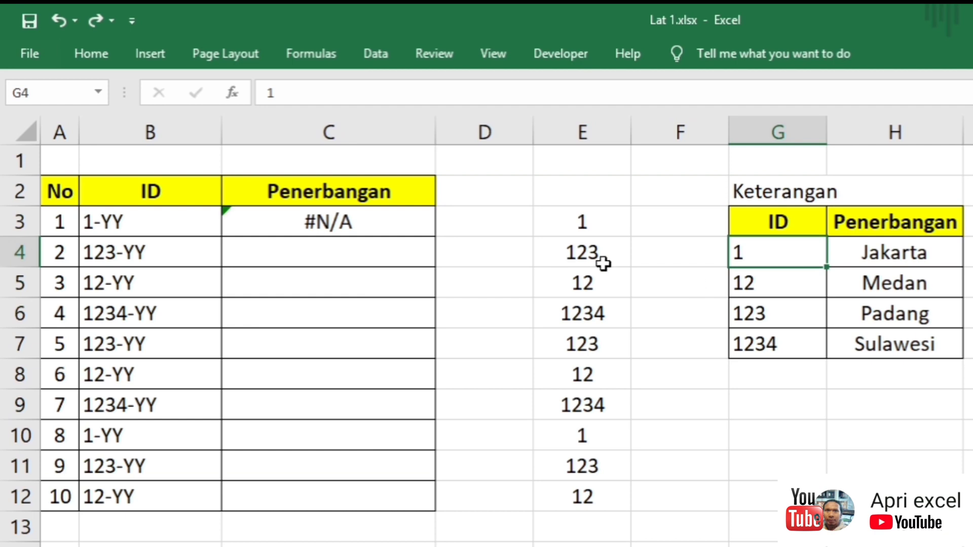
pyautogui.click(582, 223)
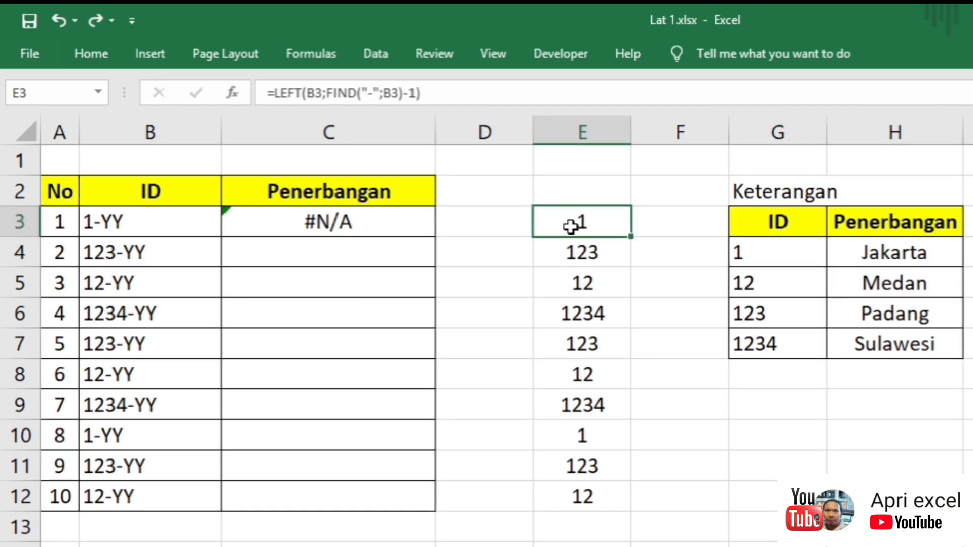
pyautogui.doubleClick(557, 225)
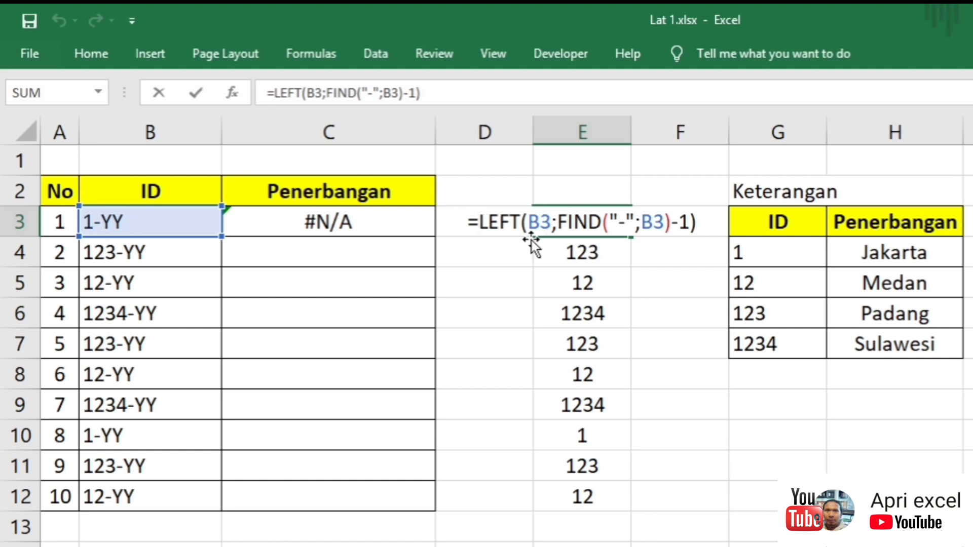
pyautogui.write('va')
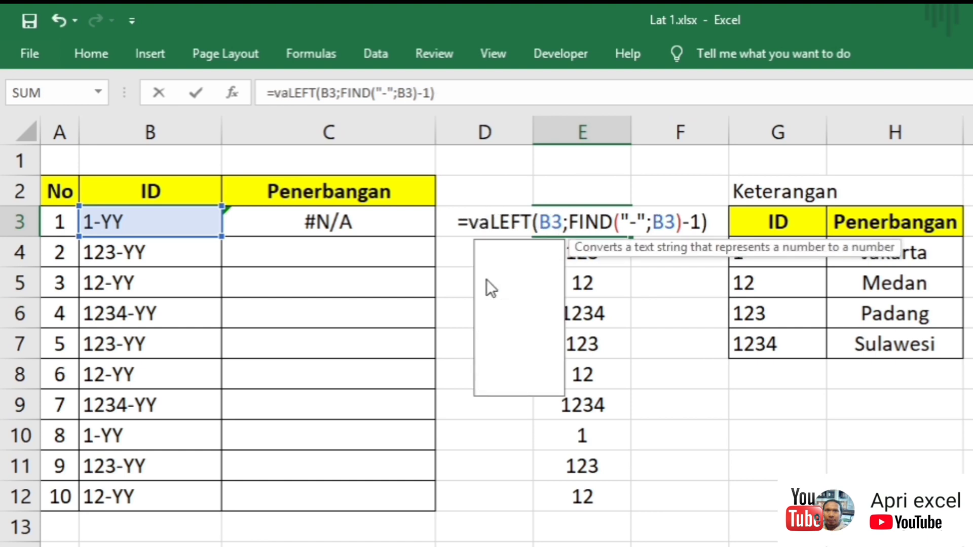
pyautogui.write('lue(')
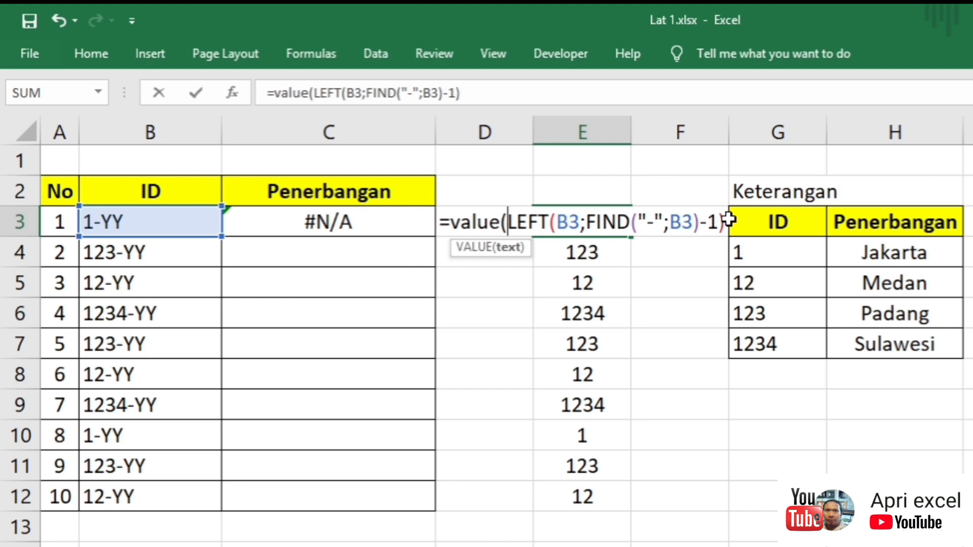
pyautogui.write(')')
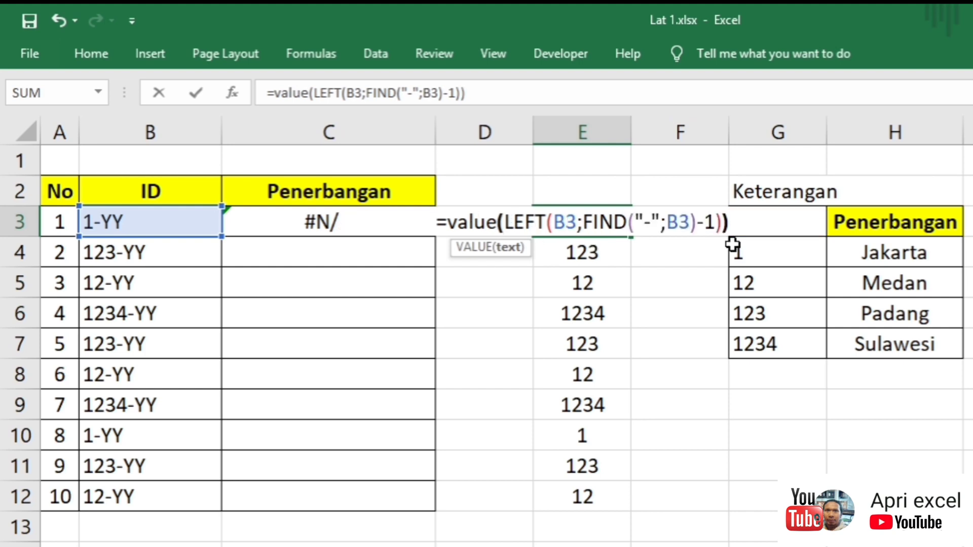
pyautogui.press('Return')
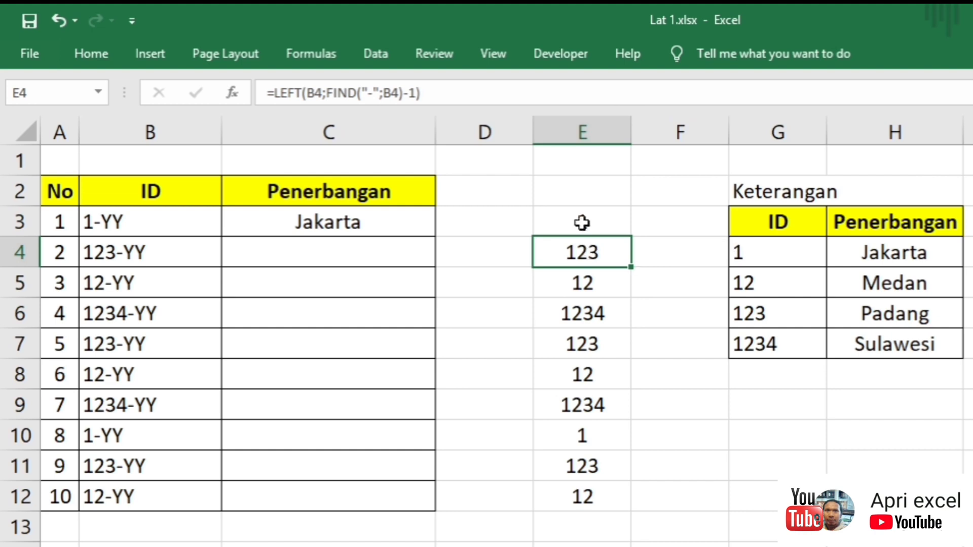
# Step: Replace E3 in C3's VLOOKUP with the VALUE(LEFT(B3;FIND("-";B3)-1)) extraction
pyautogui.click(581, 223)
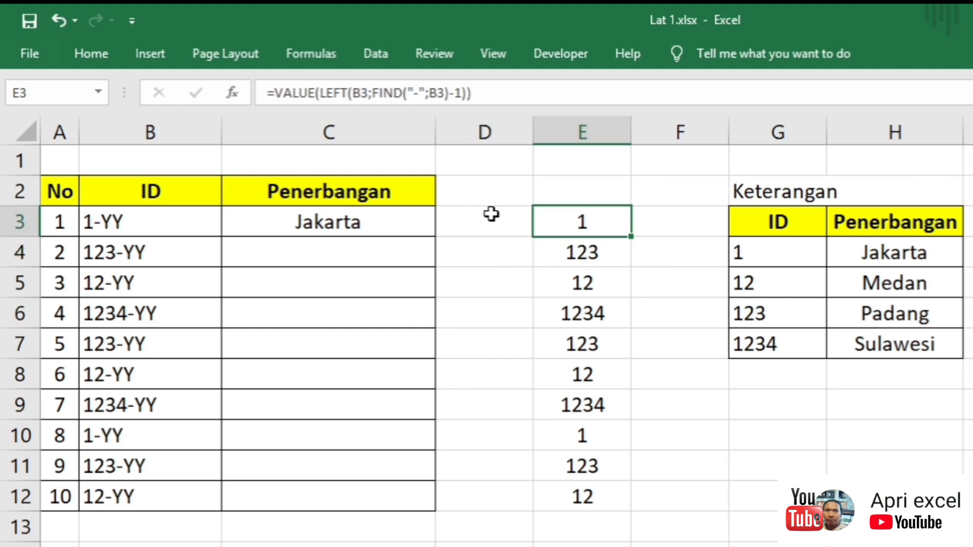
pyautogui.click(337, 222)
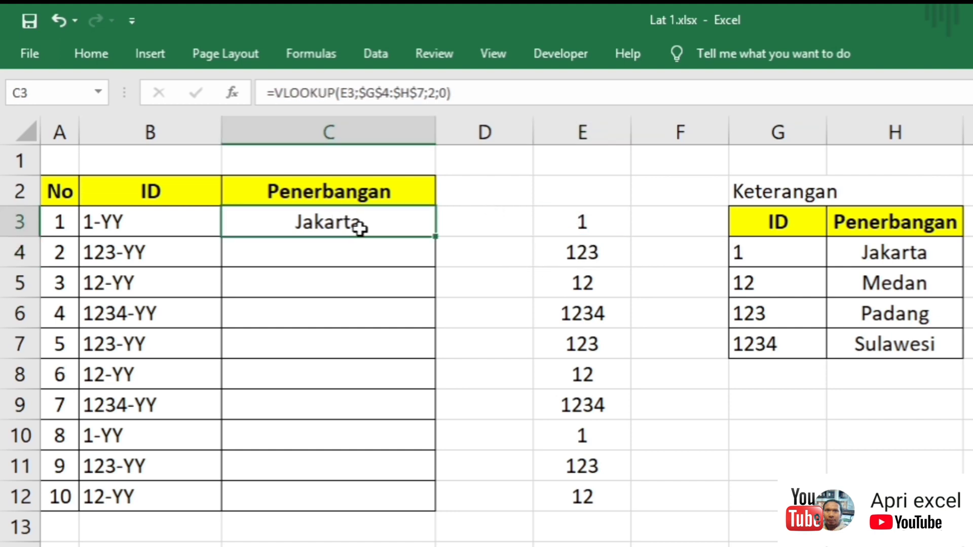
pyautogui.doubleClick(360, 228)
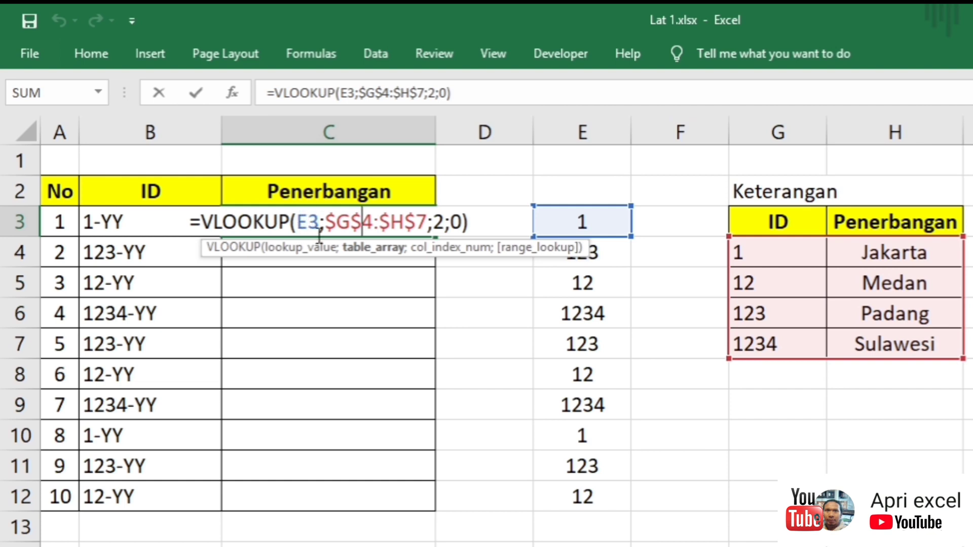
pyautogui.press('Escape')
pyautogui.click(549, 222)
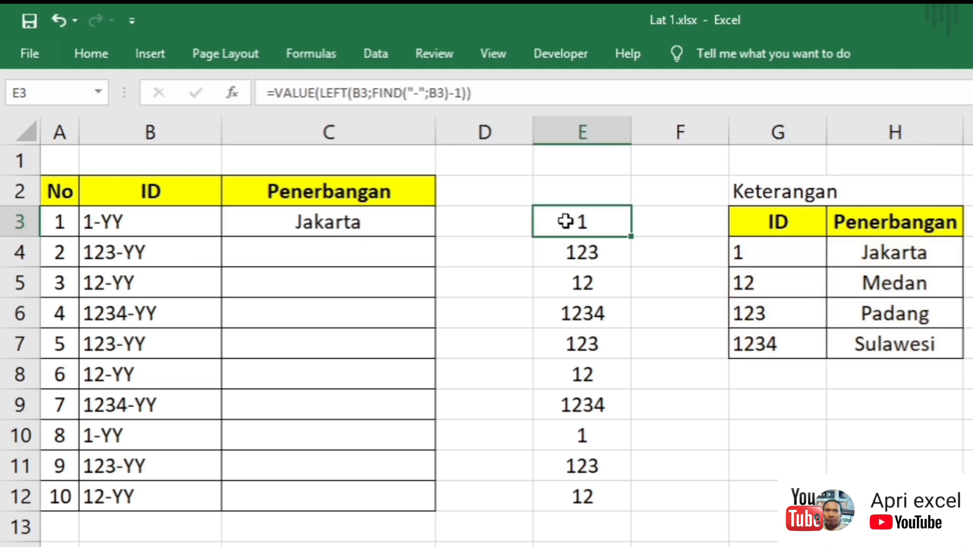
pyautogui.click(506, 93)
pyautogui.moveTo(506, 93); pyautogui.dragTo(272, 93)
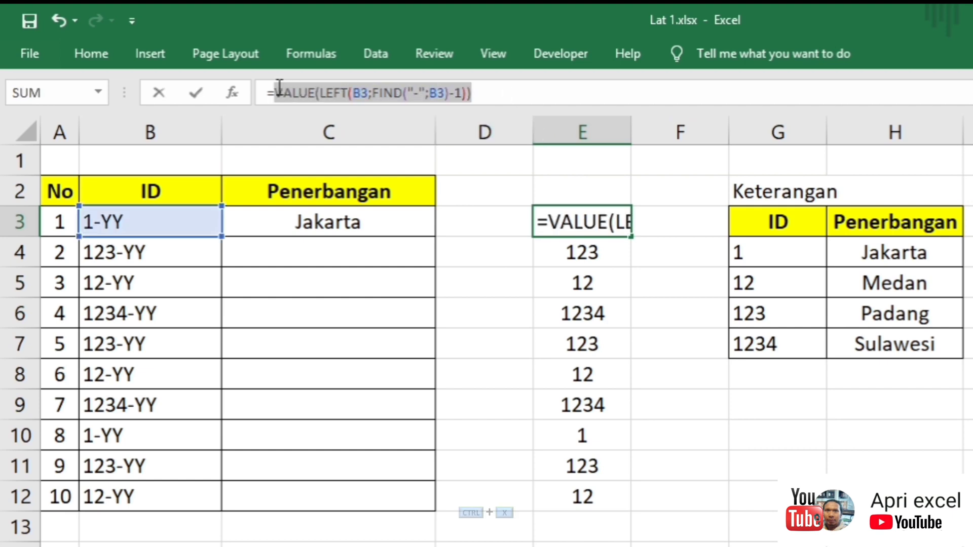
pyautogui.hotkey('ctrl', 'x')
pyautogui.press('Escape')
pyautogui.click(377, 226)
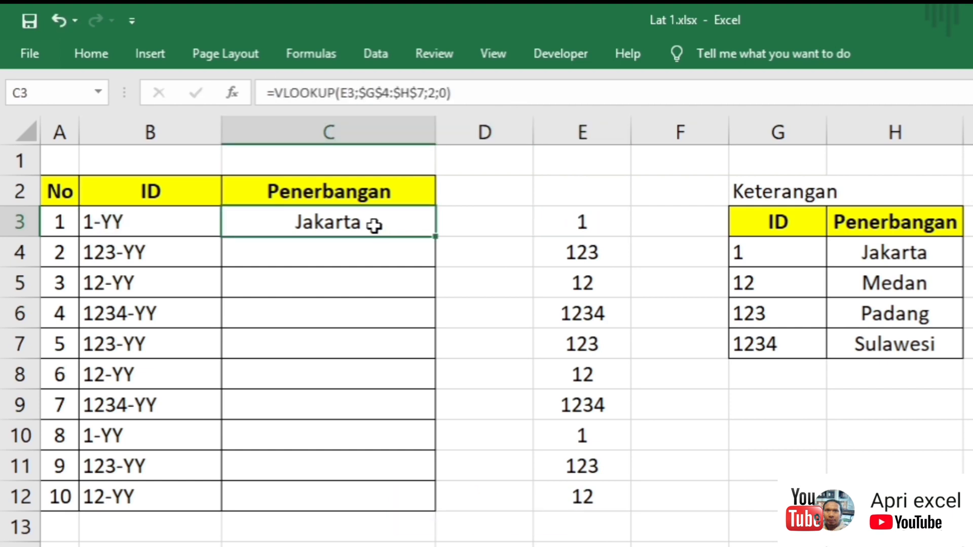
pyautogui.click(349, 94)
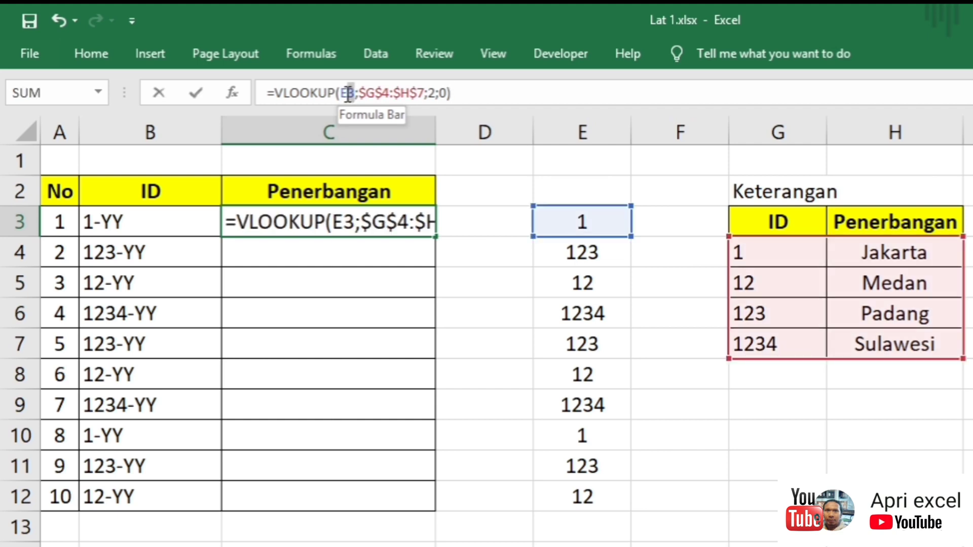
pyautogui.hotkey('ctrl', 'v')
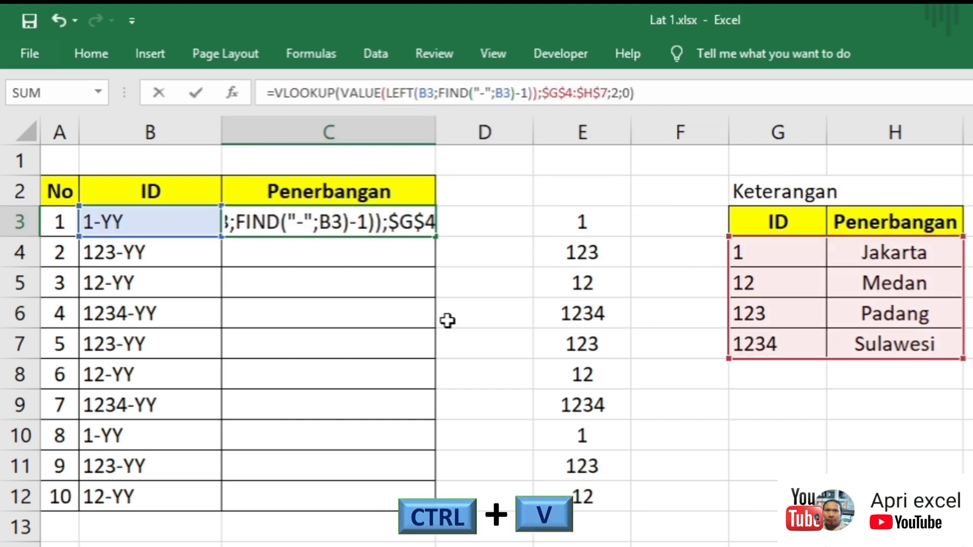
pyautogui.press('Return')
# Step: Fill the nested lookup from C3 down to C12 and clear helper column E
pyautogui.click(428, 228)
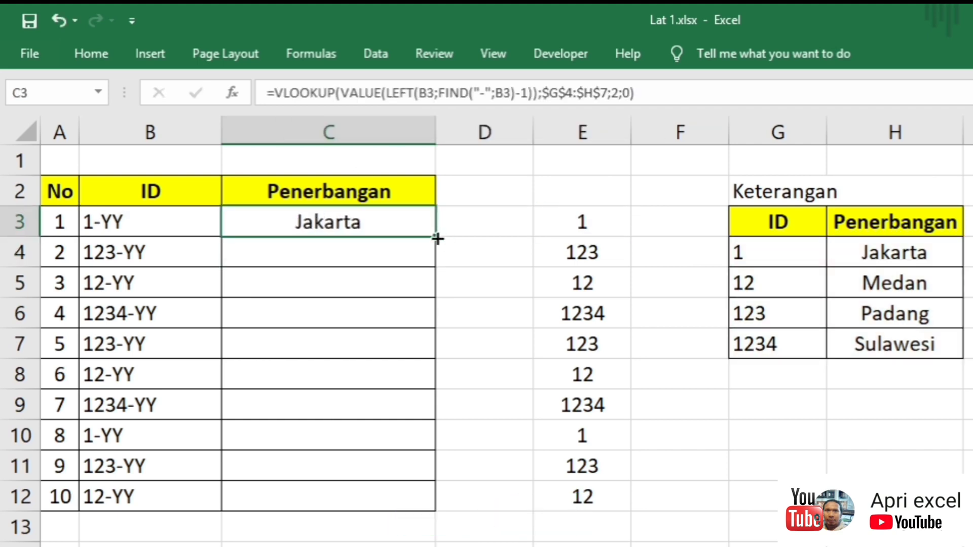
pyautogui.moveTo(437, 238); pyautogui.dragTo(432, 511)
pyautogui.moveTo(602, 208); pyautogui.dragTo(582, 526)
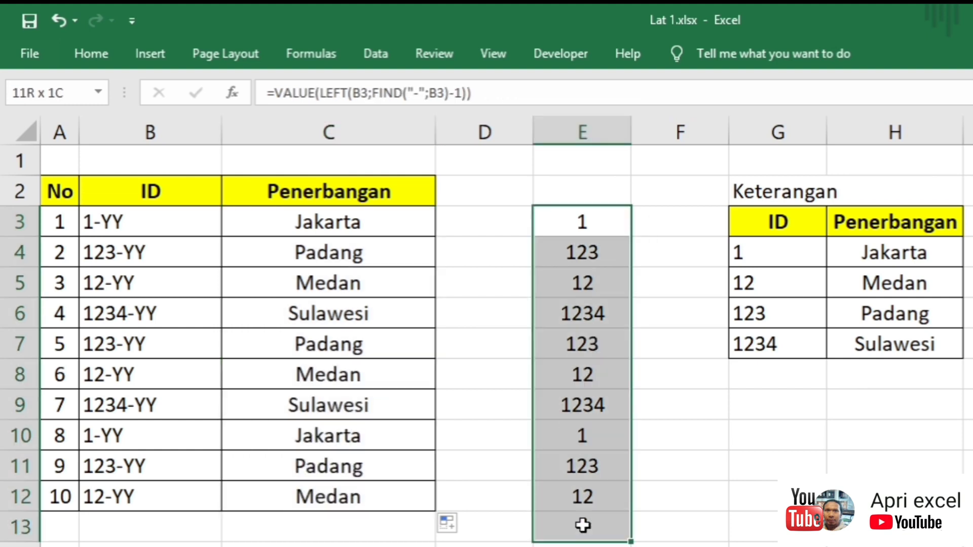
pyautogui.press('Delete')
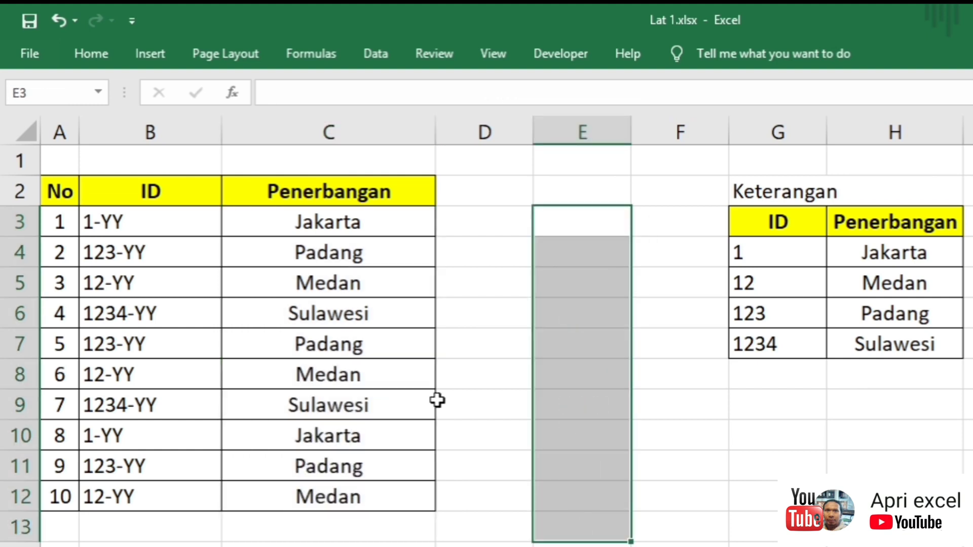
pyautogui.doubleClick(398, 218)
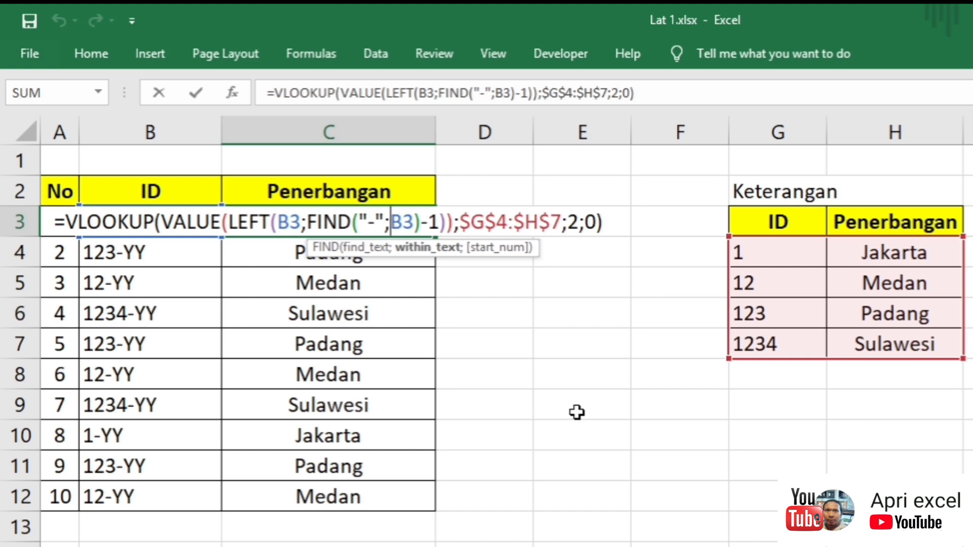
pyautogui.hotkey('ctrl', 'Return')
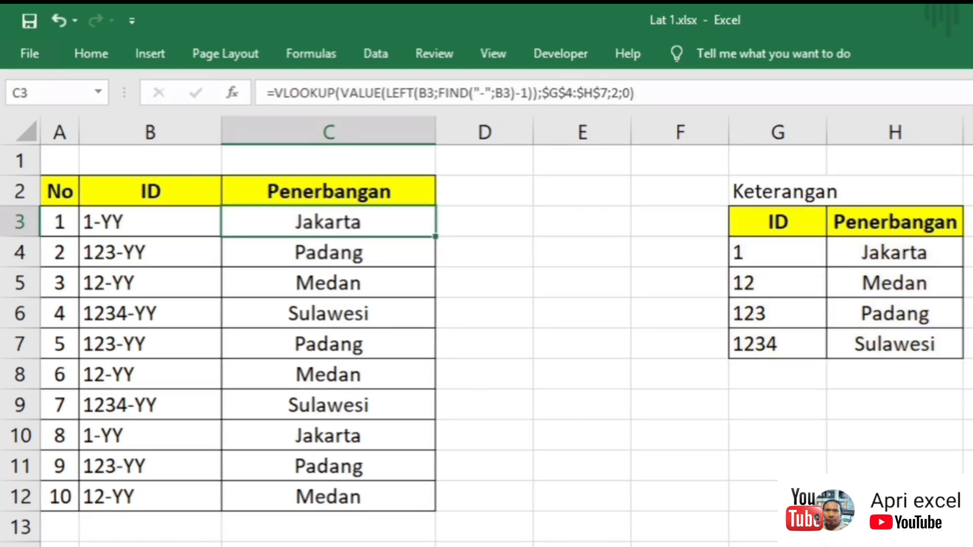